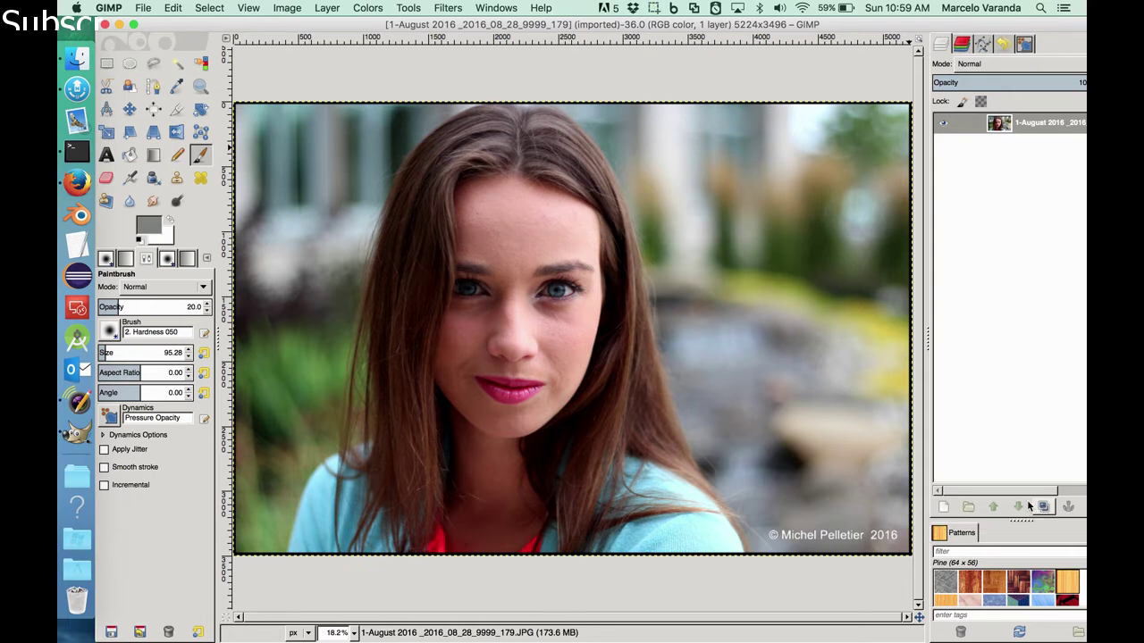
- Make two copies of the portrait layer and lock the bottom layer's pixels
{"action": "left_click", "coordinate": [996, 123]}
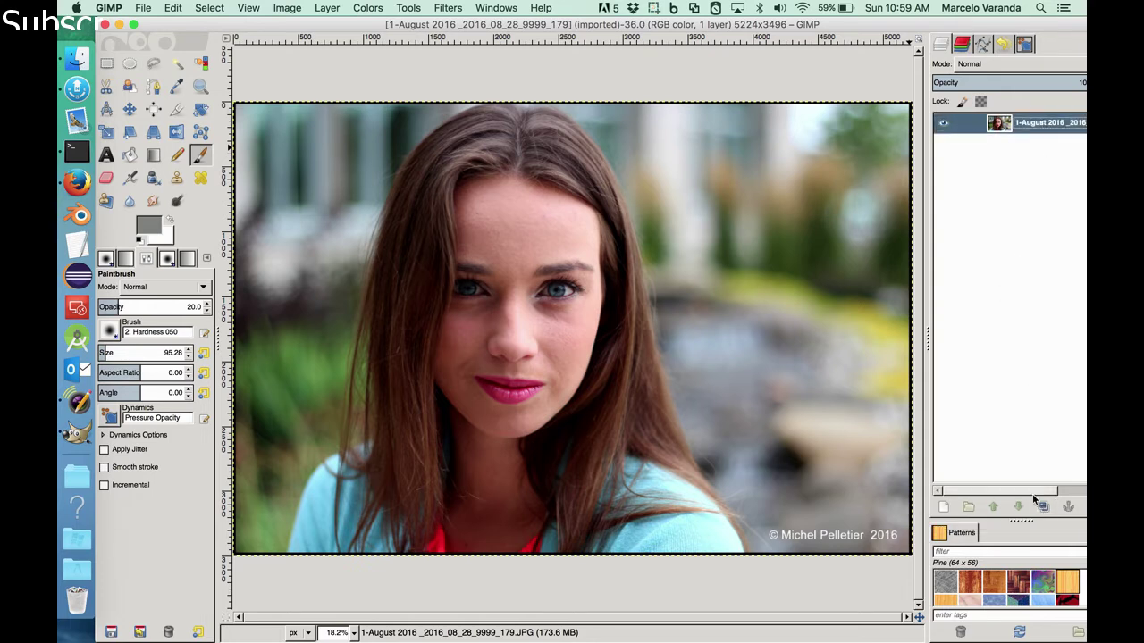
{"action": "left_click", "coordinate": [1043, 507]}
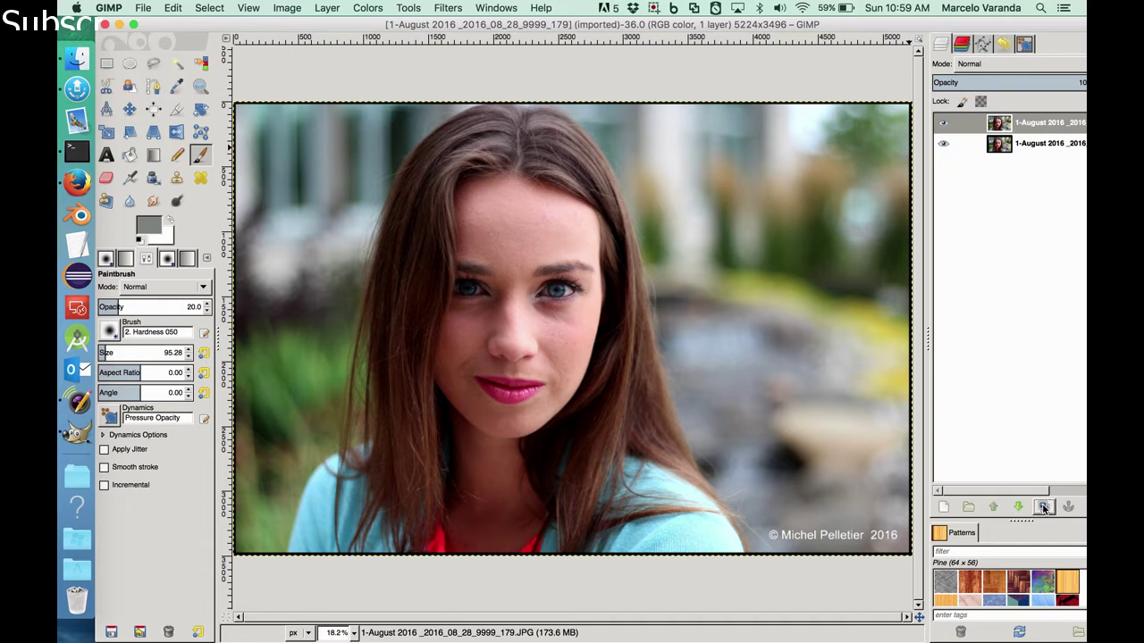
{"action": "left_click", "coordinate": [1043, 507]}
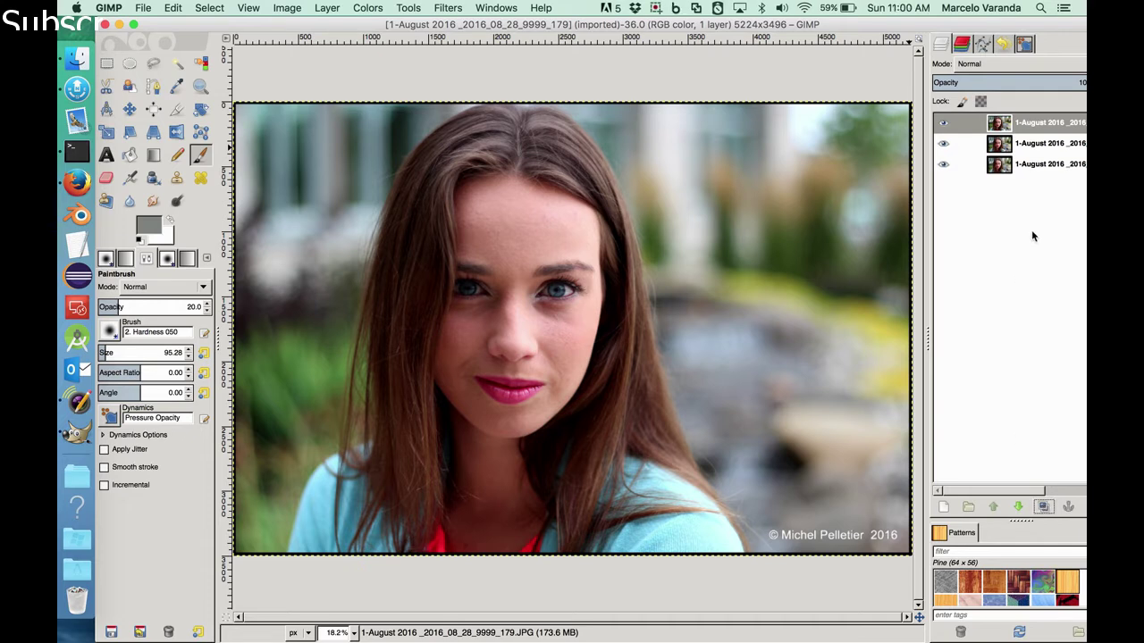
{"action": "left_click", "coordinate": [1034, 170]}
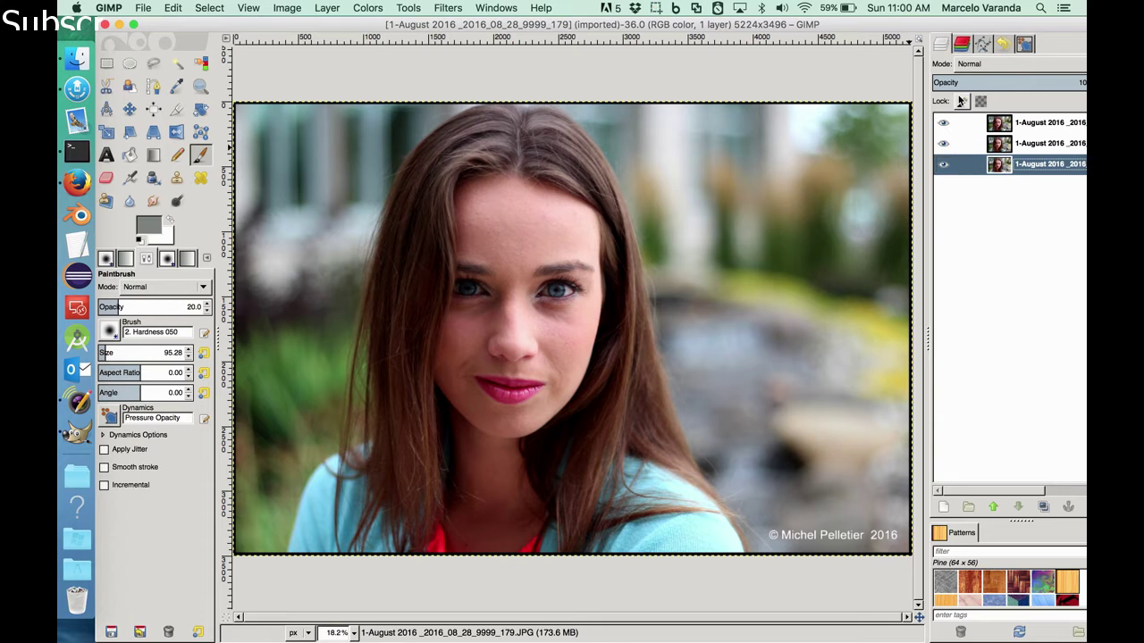
{"action": "left_click", "coordinate": [961, 103]}
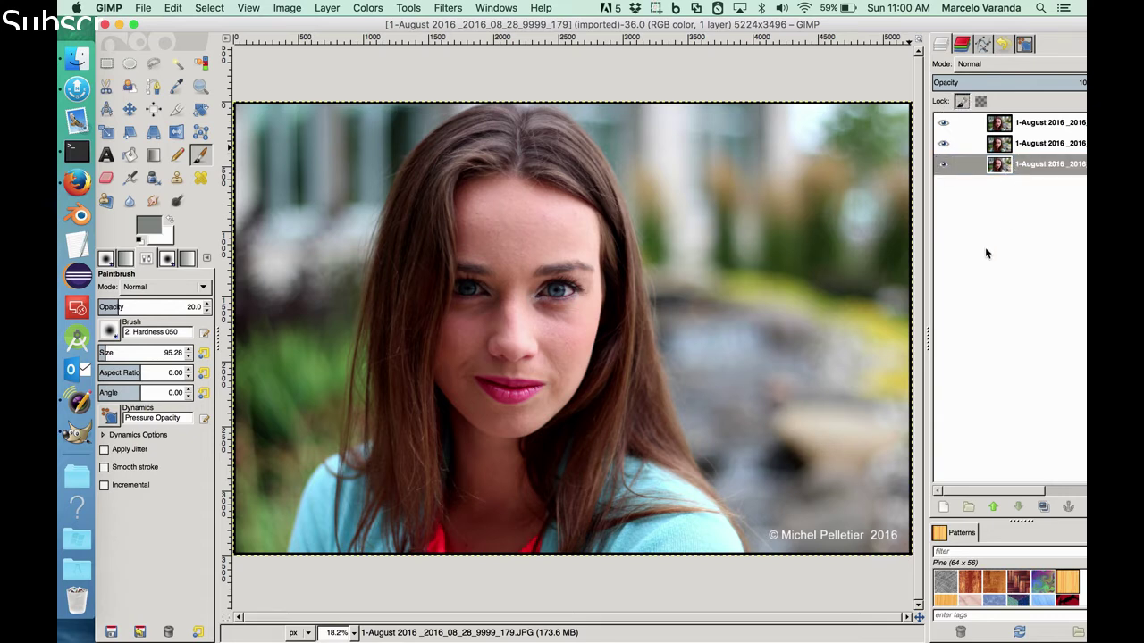
- Rename the middle layer 'Color' and the bottom layer 'Original'
{"action": "left_click", "coordinate": [1035, 148]}
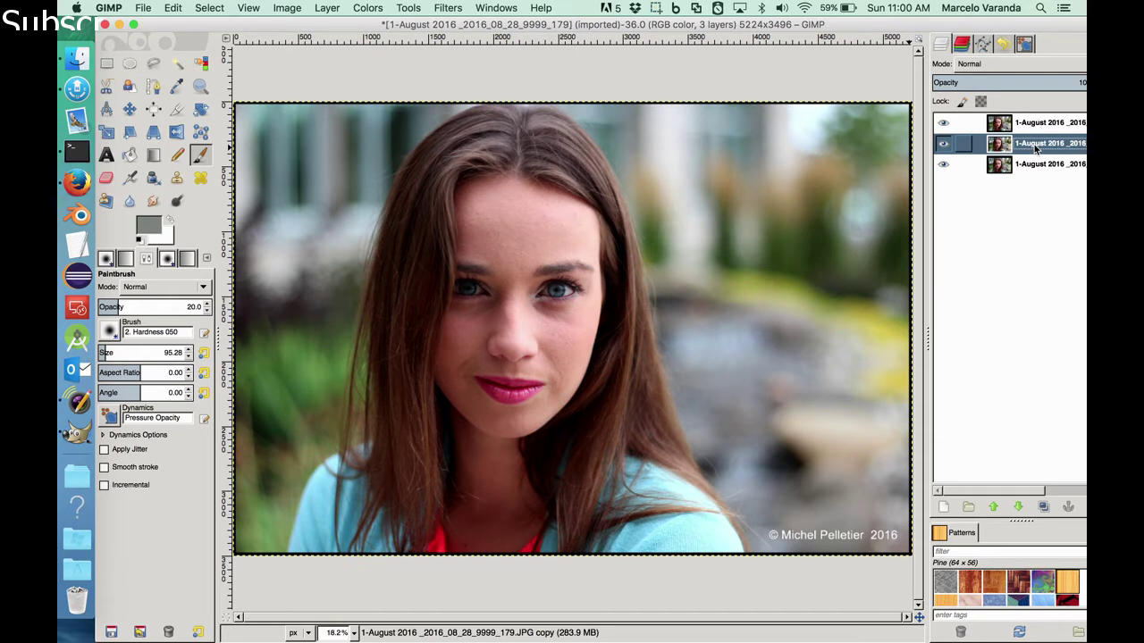
{"action": "double_click", "coordinate": [1037, 147]}
{"action": "type", "text": "C"}
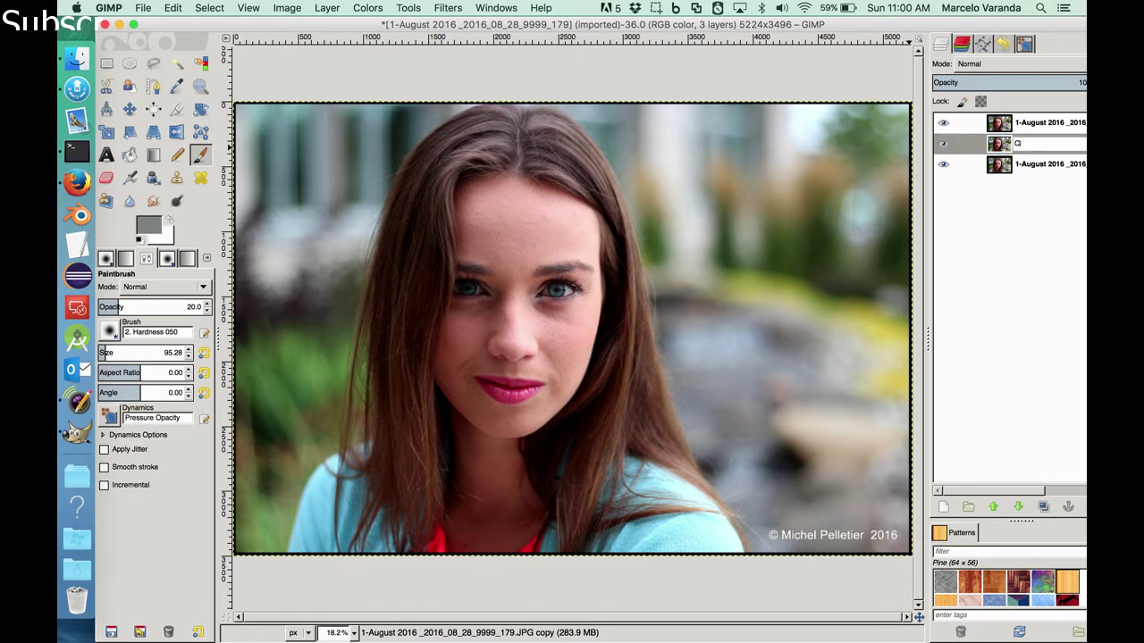
{"action": "type", "text": "olor"}
{"action": "key", "text": "Return"}
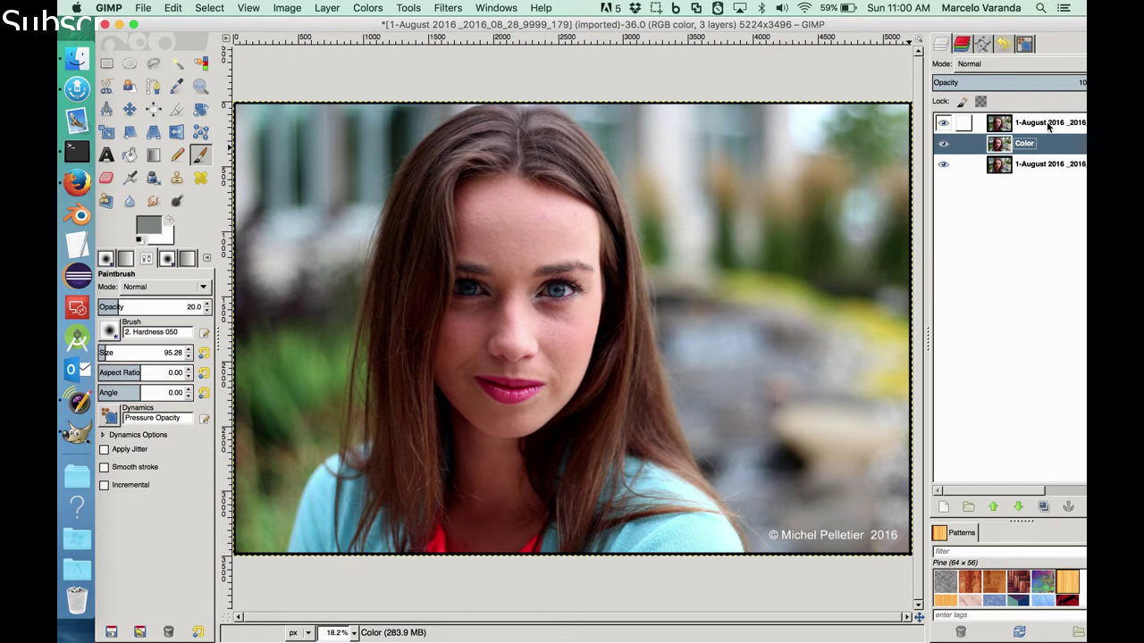
{"action": "double_click", "coordinate": [1033, 166]}
{"action": "type", "text": "Original"}
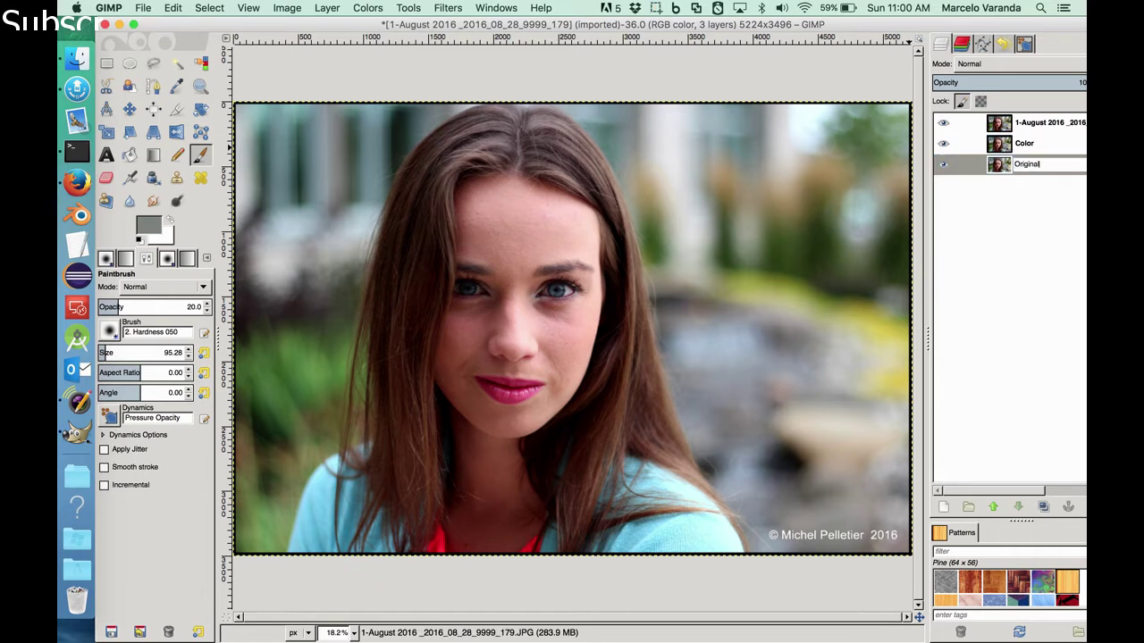
{"action": "key", "text": "Return"}
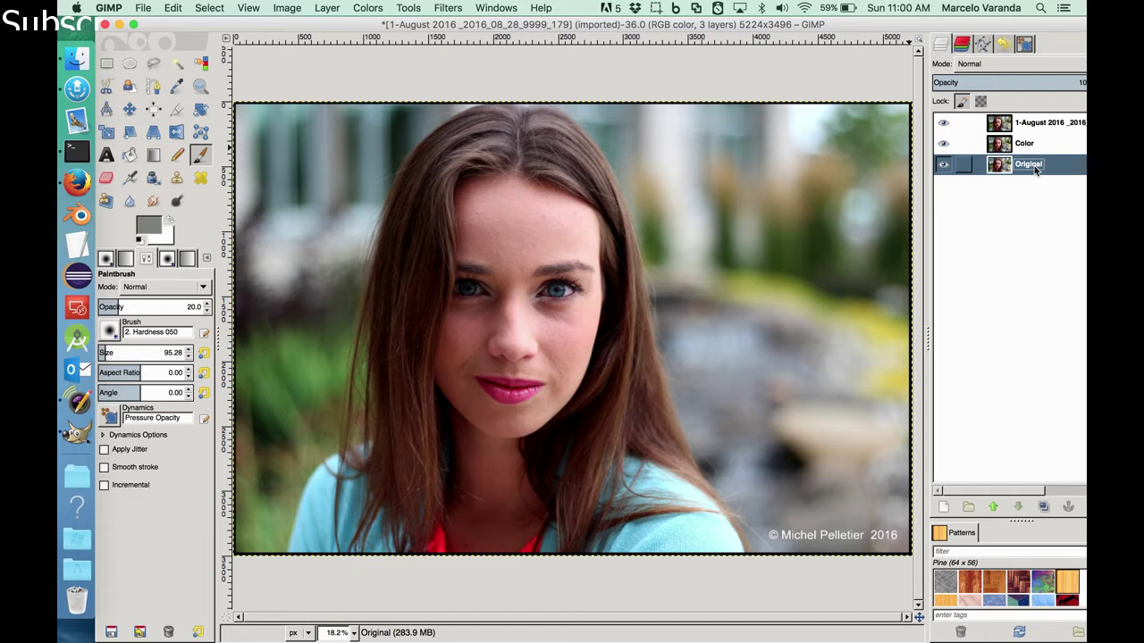
- Hide the top copy and apply a 60 px Gaussian Blur to the Color layer
{"action": "left_click", "coordinate": [1025, 144]}
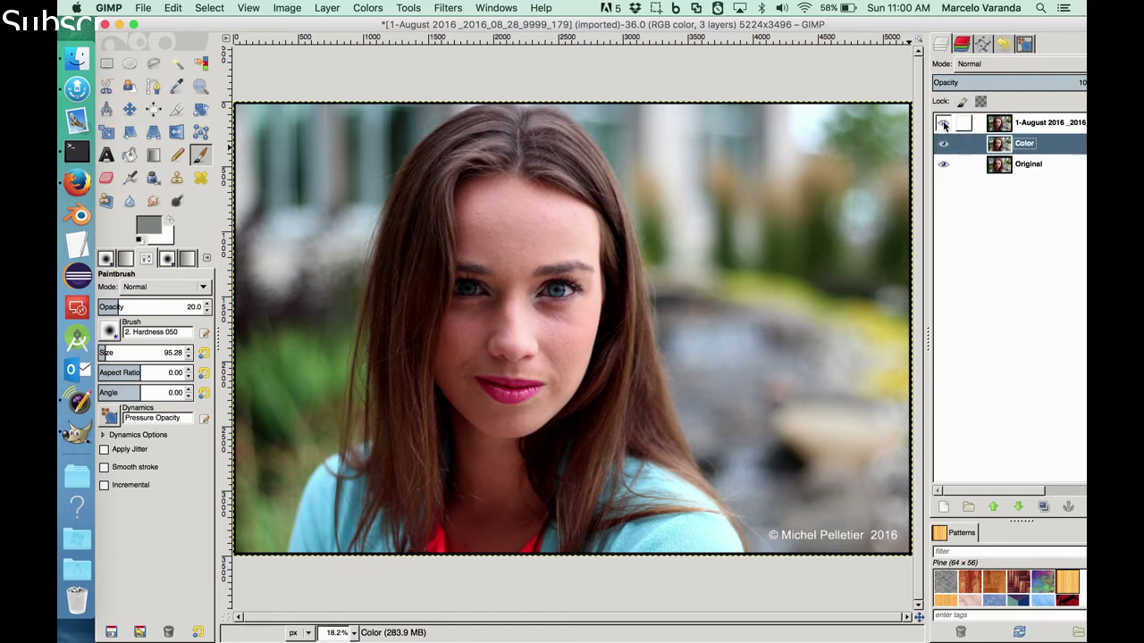
{"action": "left_click", "coordinate": [944, 125]}
{"action": "left_click", "coordinate": [452, 9]}
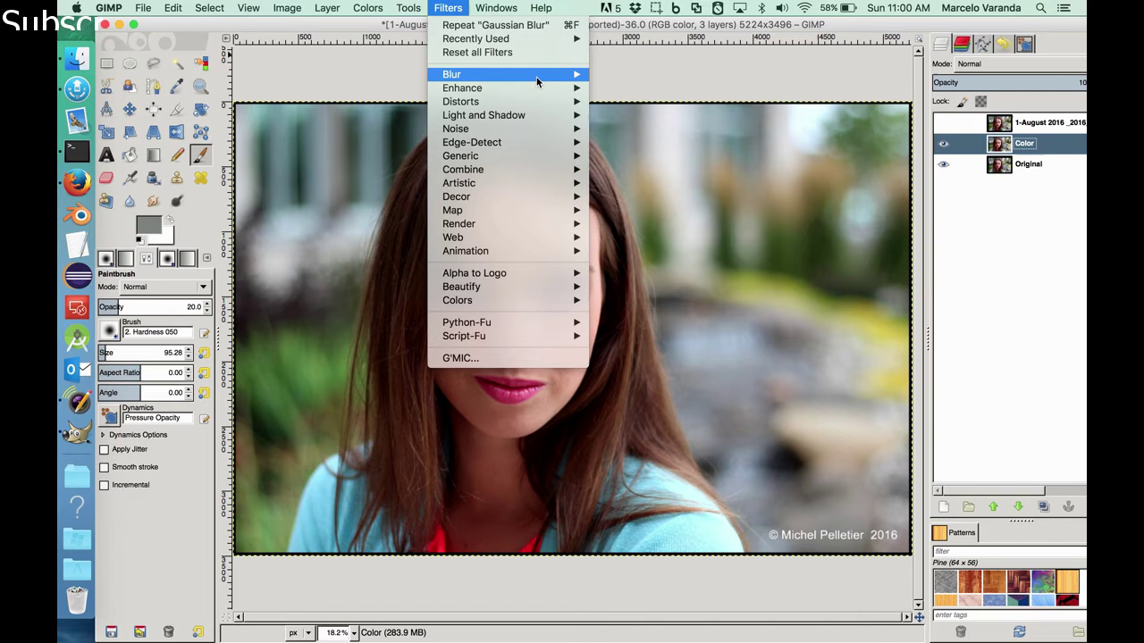
{"action": "mouse_move", "coordinate": [539, 78]}
{"action": "left_click", "coordinate": [639, 88]}
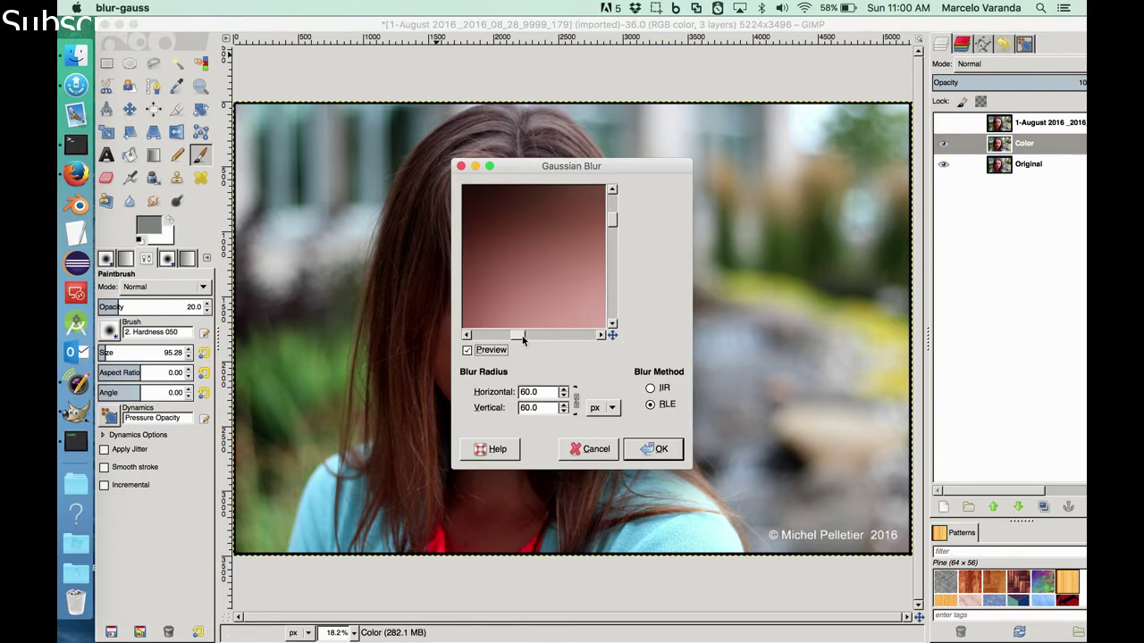
{"action": "left_click_drag", "start_coordinate": [518, 336], "coordinate": [527, 338]}
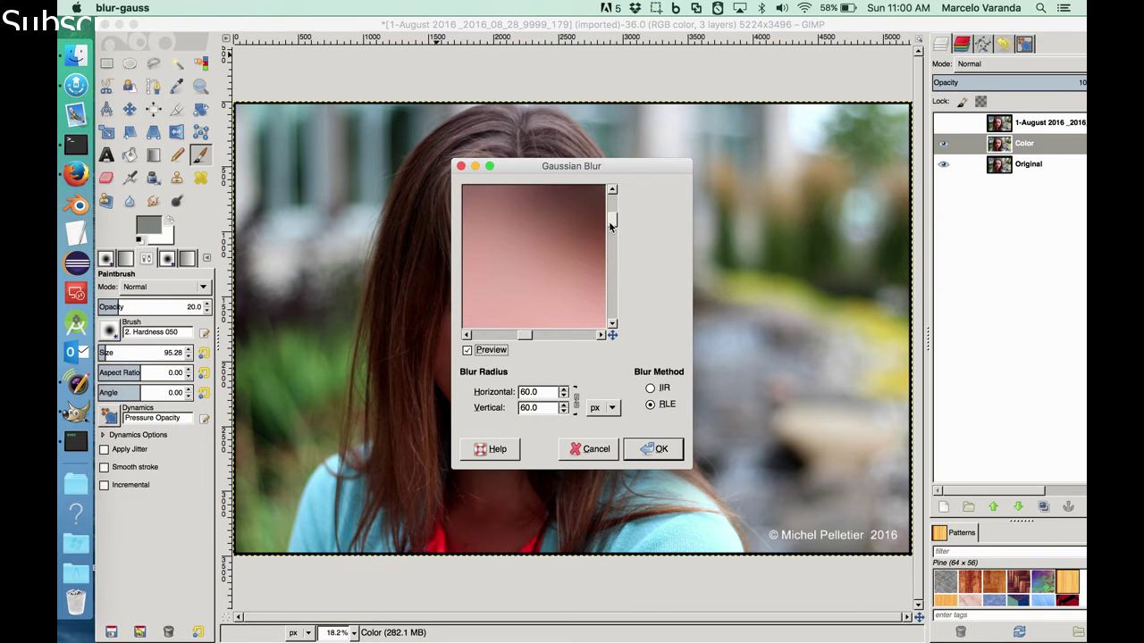
{"action": "left_click_drag", "start_coordinate": [611, 219], "coordinate": [609, 224]}
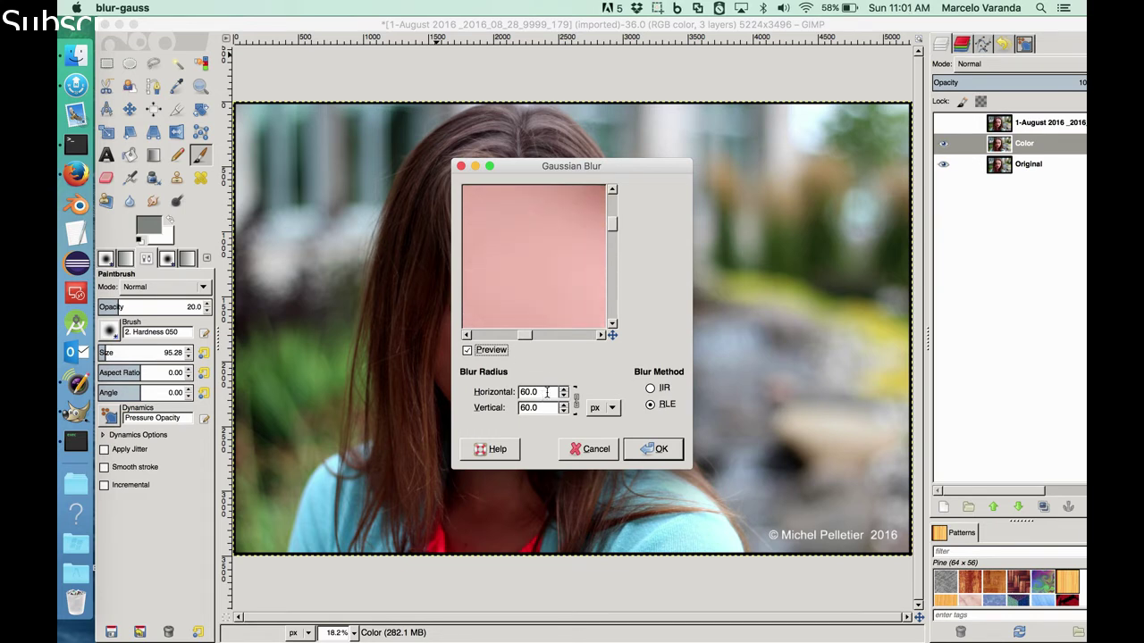
{"action": "left_click_drag", "start_coordinate": [612, 223], "coordinate": [613, 255]}
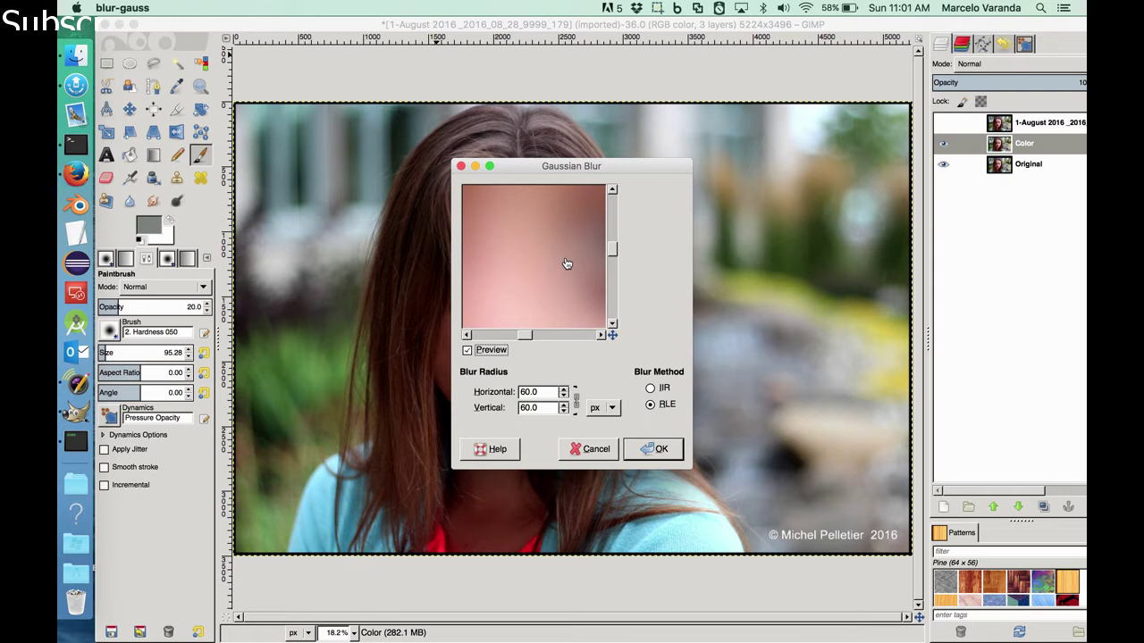
{"action": "left_click", "coordinate": [651, 454]}
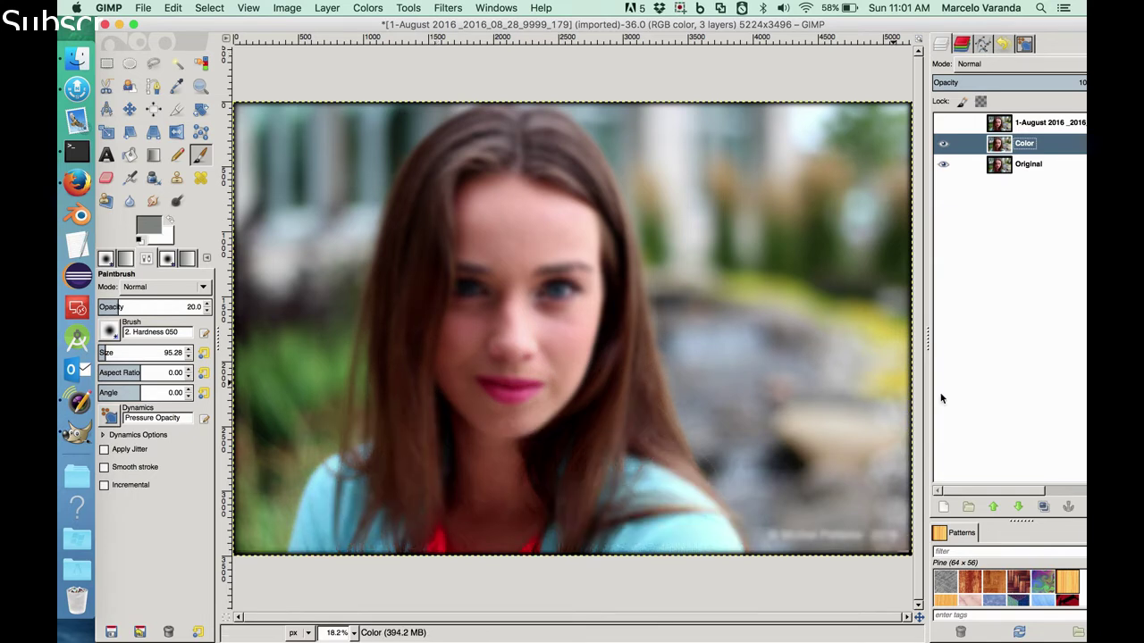
- Switch the top portrait copy to Grain extract mode and make it visible again
{"action": "left_click", "coordinate": [1052, 127]}
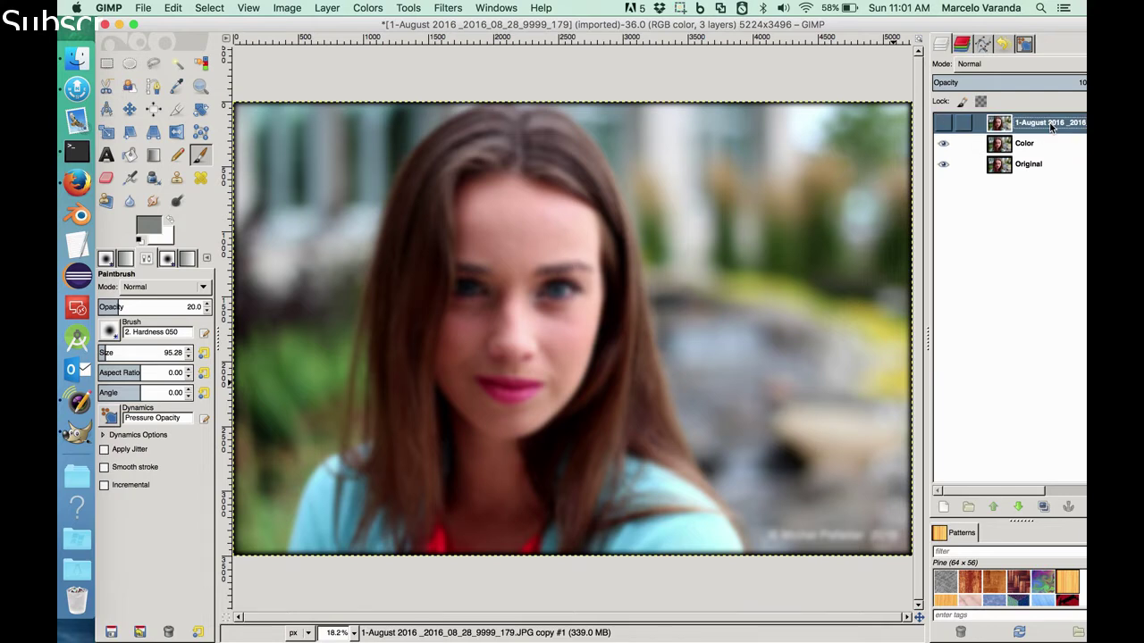
{"action": "left_click", "coordinate": [1004, 64]}
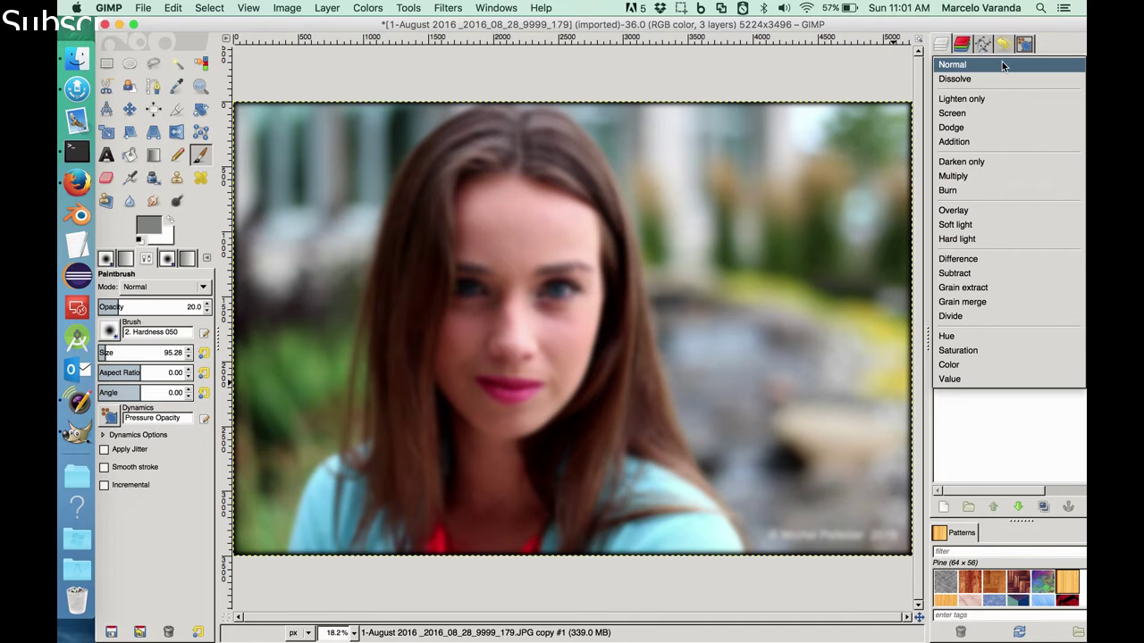
{"action": "left_click", "coordinate": [987, 288]}
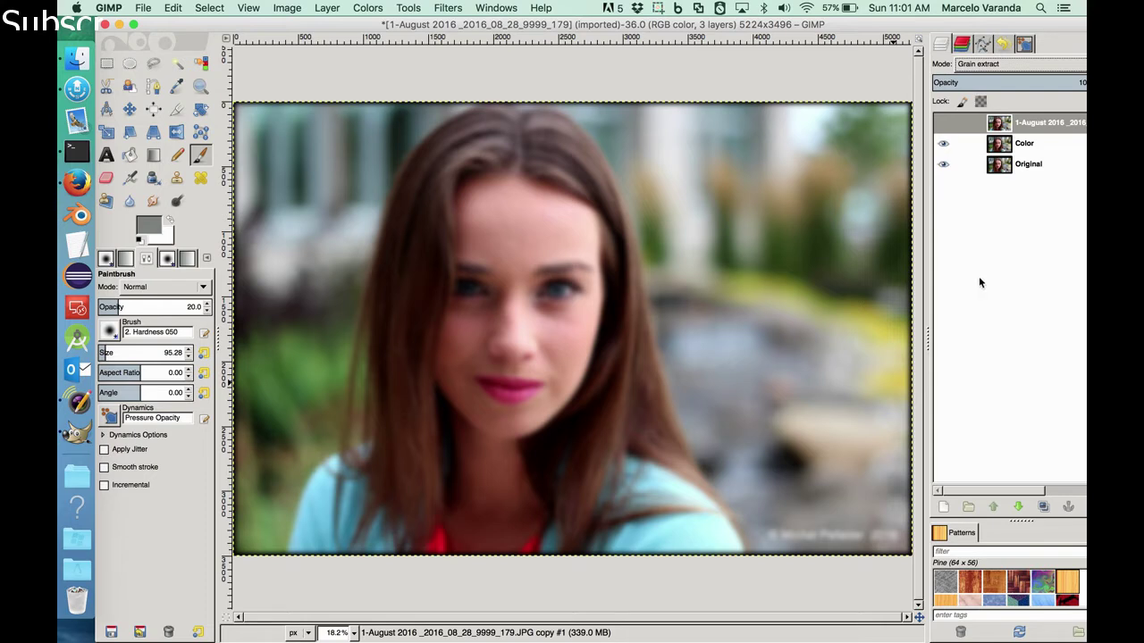
{"action": "left_click", "coordinate": [946, 123]}
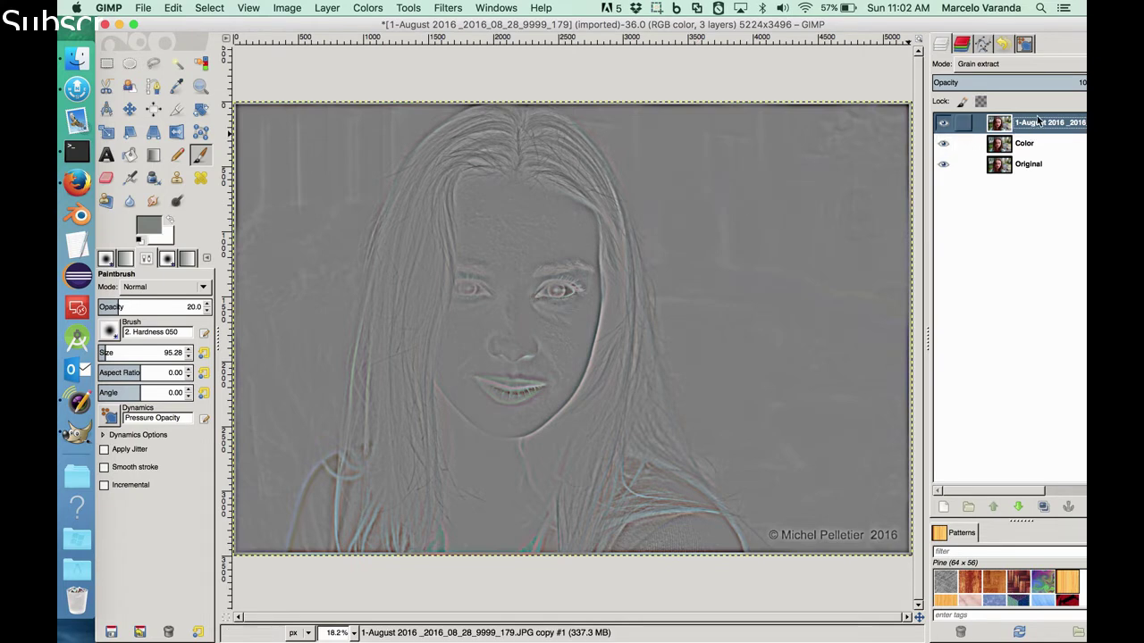
- Create a New from Visible layer on top and name it 'Edges'
{"action": "right_click", "coordinate": [1034, 128]}
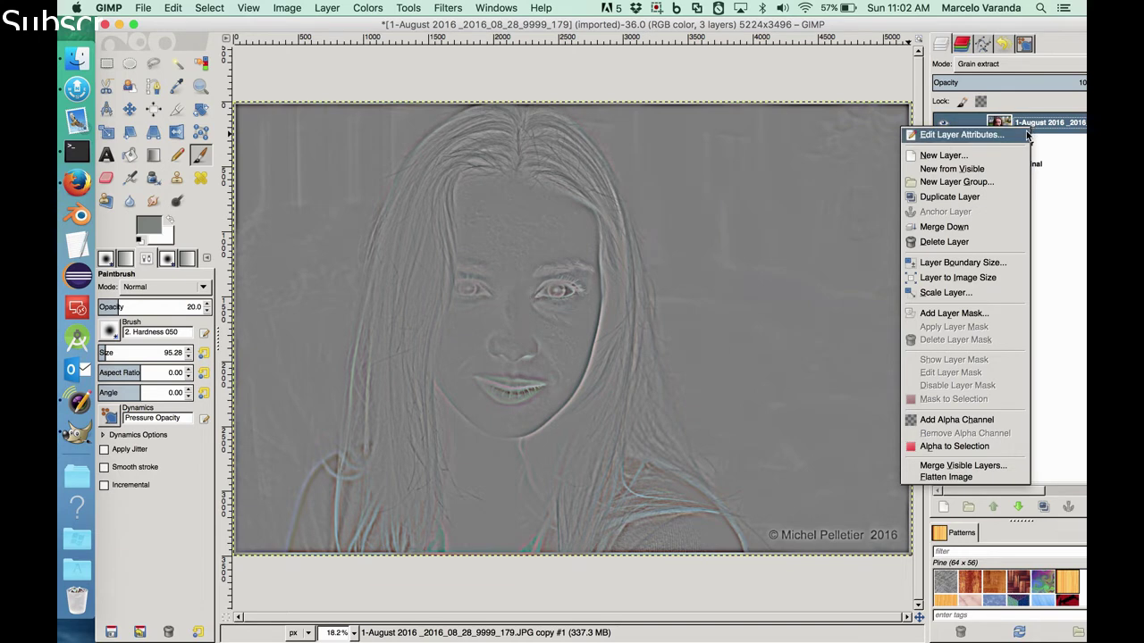
{"action": "left_click", "coordinate": [975, 170]}
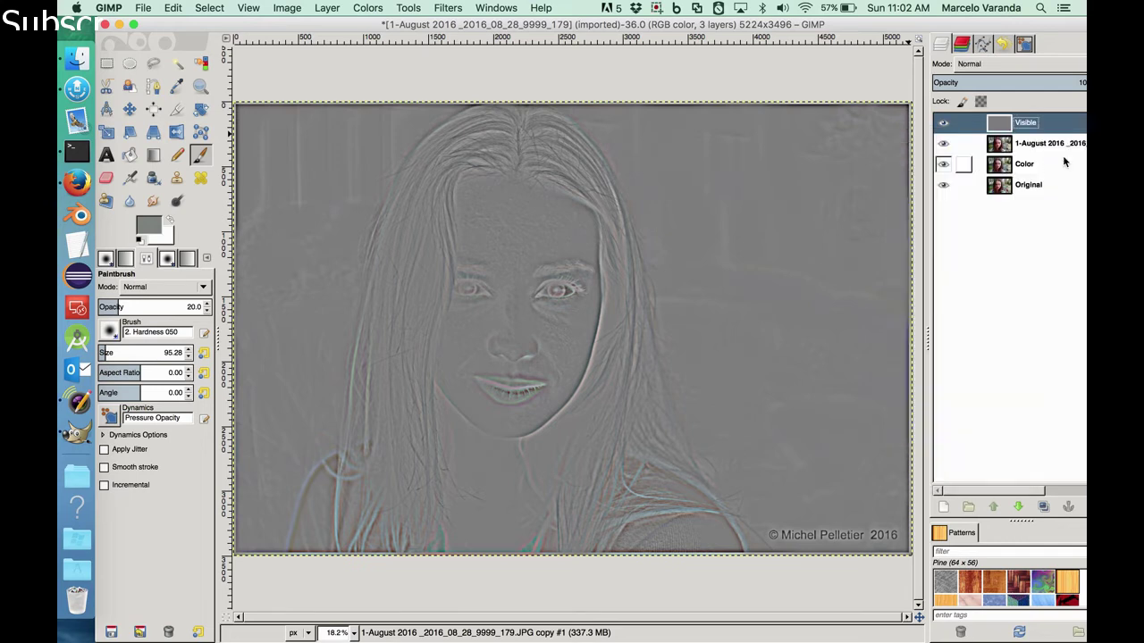
{"action": "double_click", "coordinate": [1028, 125]}
{"action": "double_click", "coordinate": [1028, 126]}
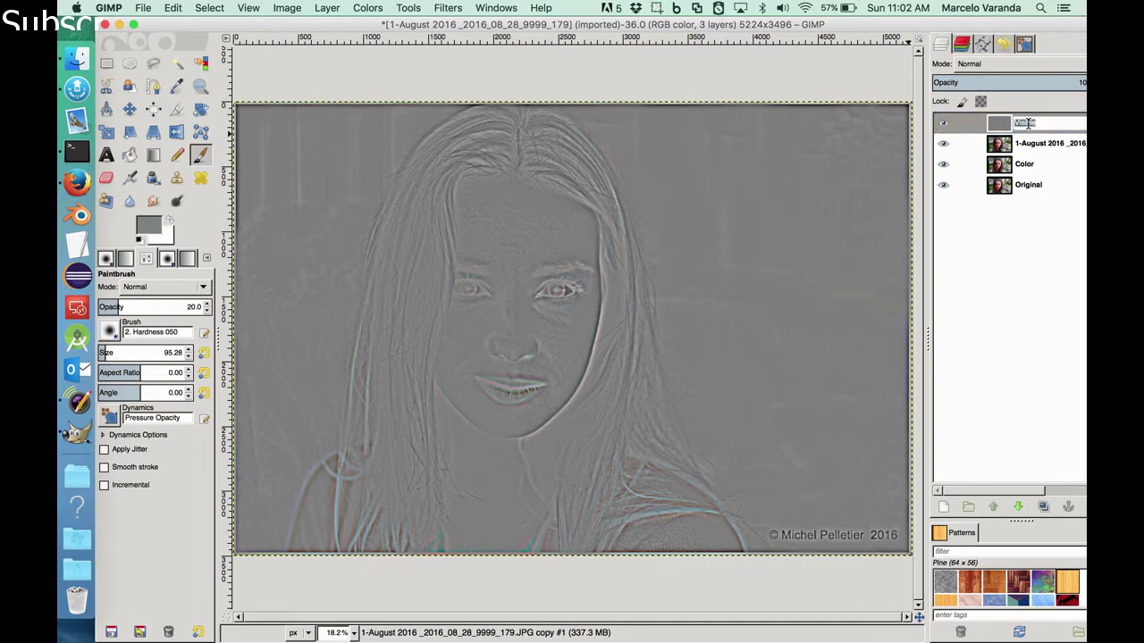
{"action": "type", "text": "B"}
{"action": "type", "text": "dges"}
{"action": "key", "text": "Return"}
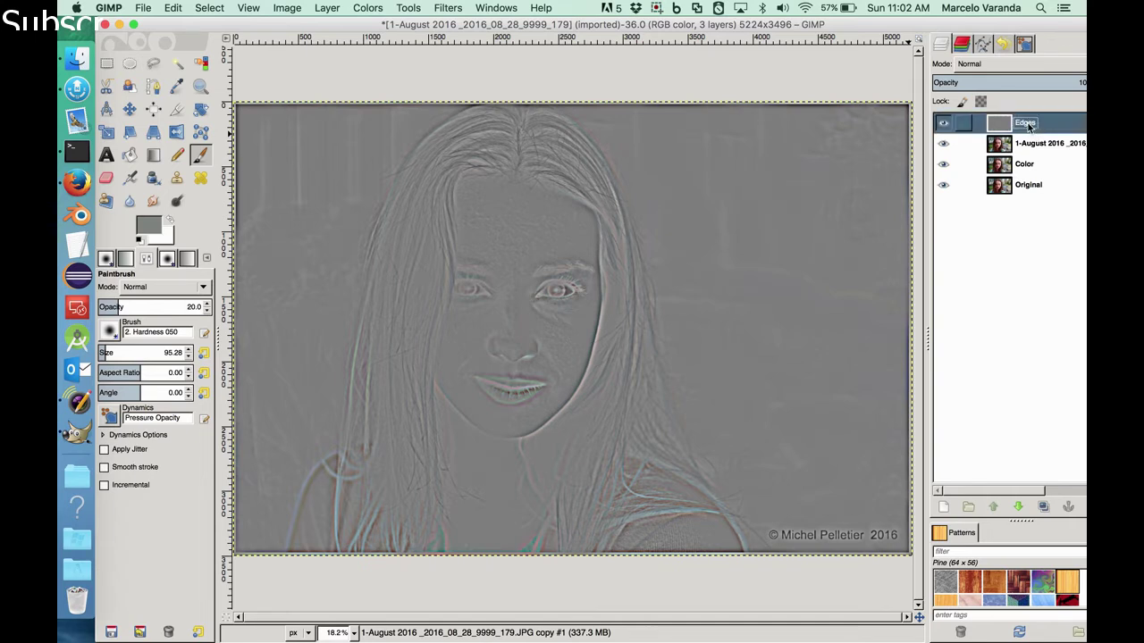
{"action": "left_click", "coordinate": [1021, 147]}
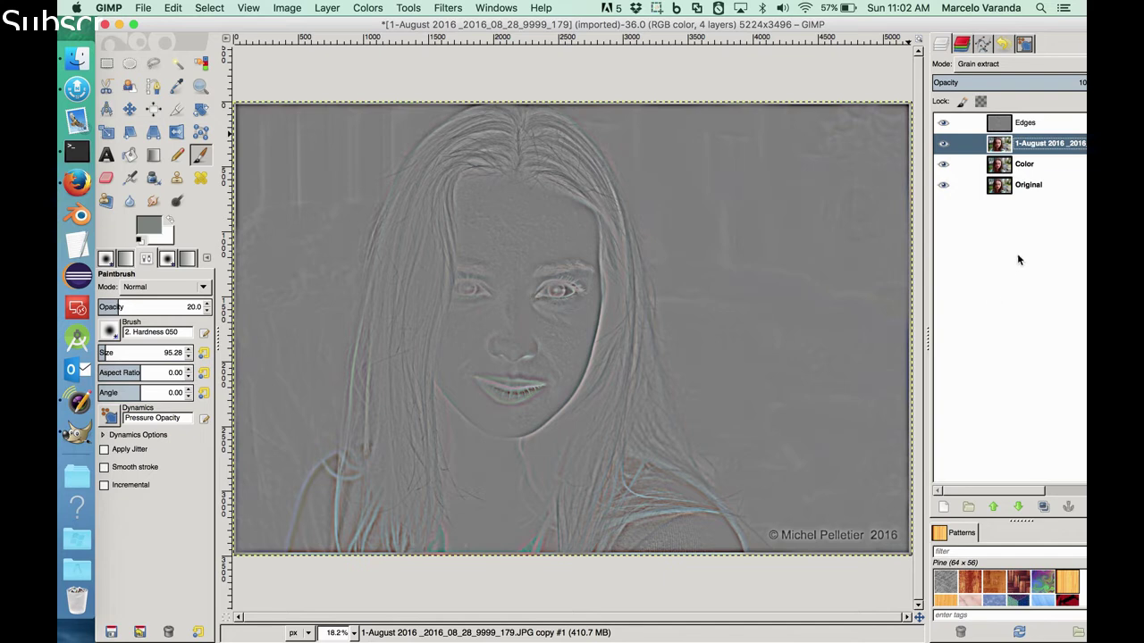
- Delete the leftover photo copy layer and set the Edges layer's mode to Grain extract
{"action": "double_click", "coordinate": [866, 25]}
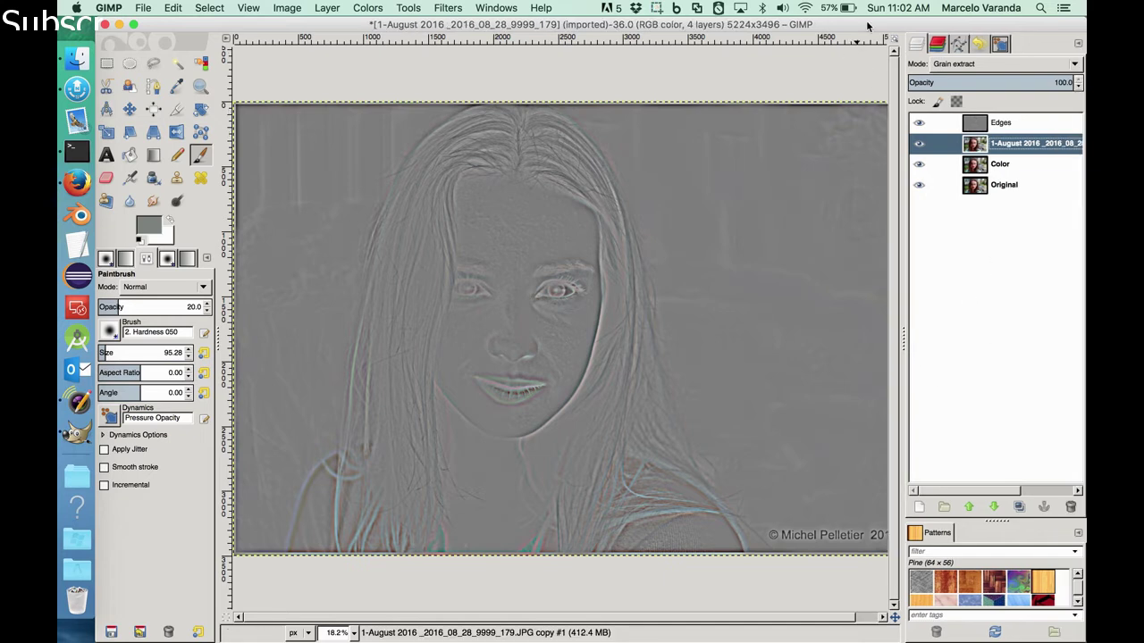
{"action": "left_click", "coordinate": [1071, 507]}
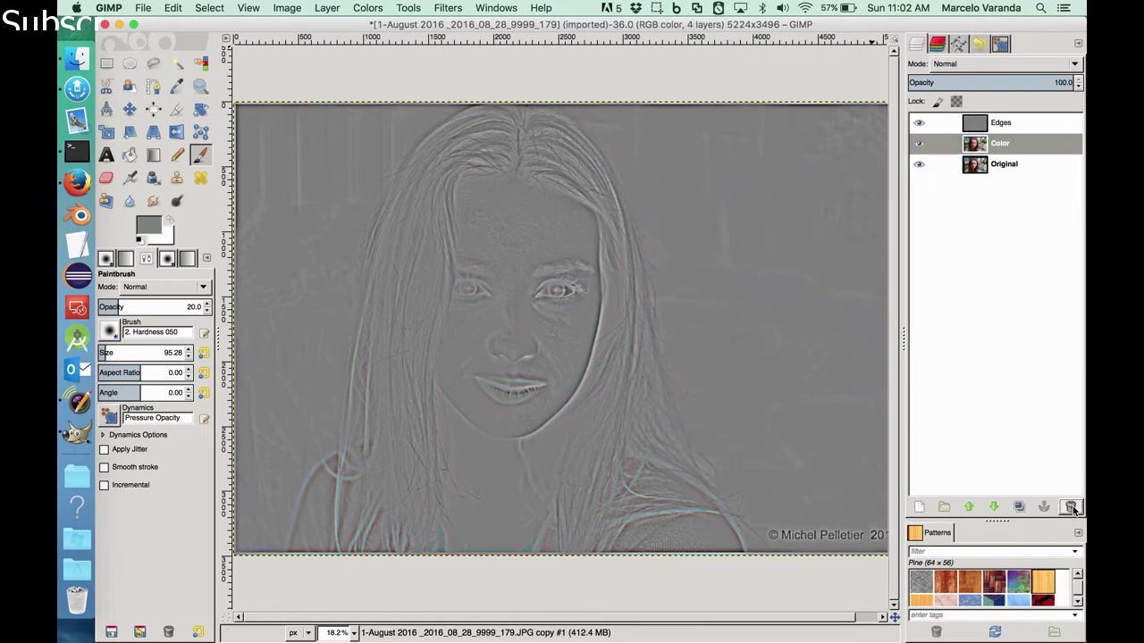
{"action": "double_click", "coordinate": [1003, 124]}
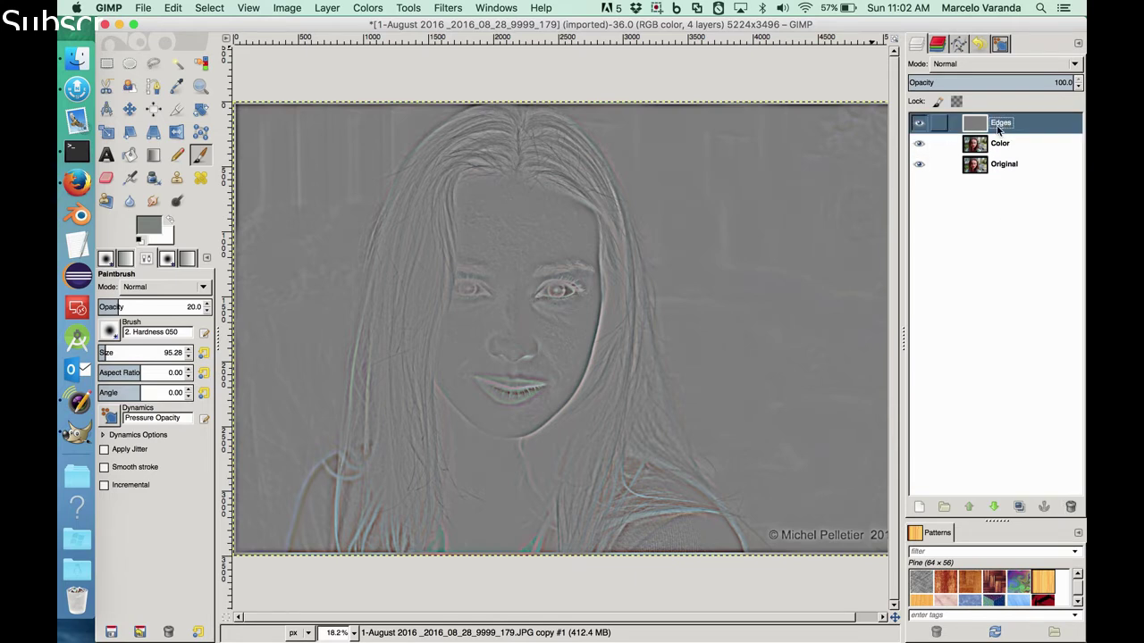
{"action": "key", "text": "Return"}
{"action": "left_click", "coordinate": [1075, 65]}
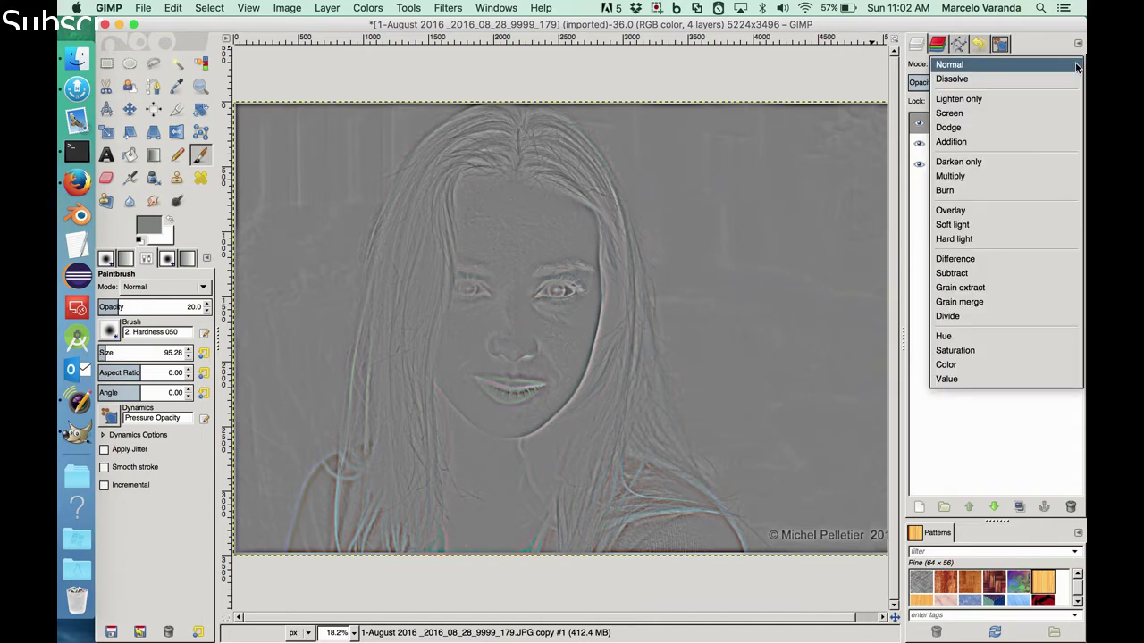
{"action": "left_click", "coordinate": [989, 288]}
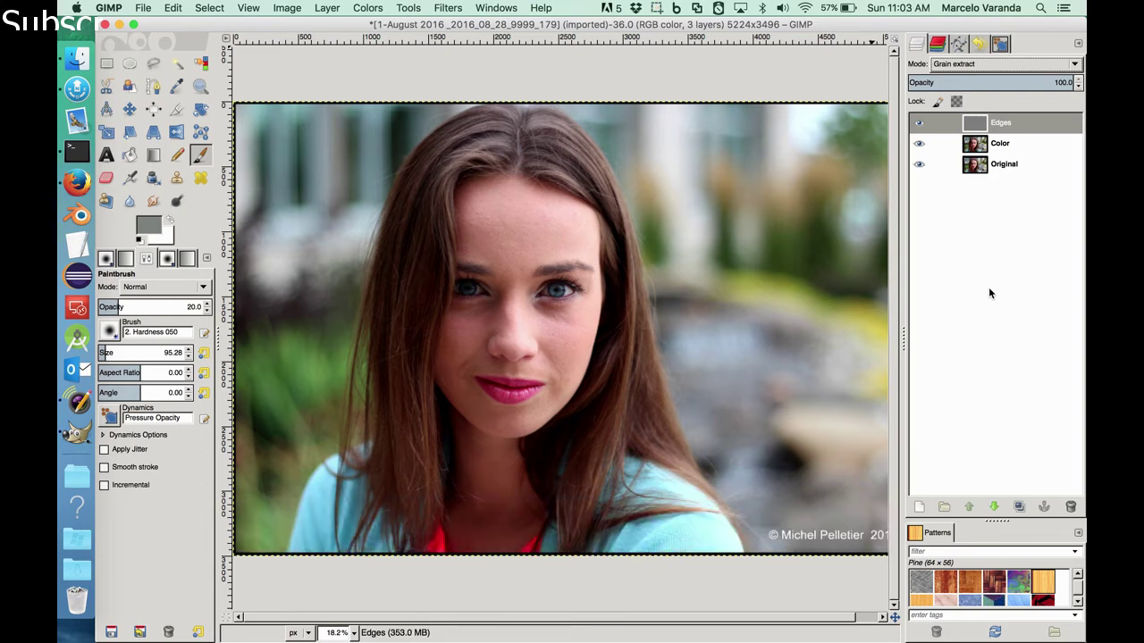
{"action": "left_click", "coordinate": [1007, 165]}
- Drag Original to the top of the stack, then hide both Original and Color
{"action": "left_click_drag", "start_coordinate": [1007, 165], "coordinate": [1006, 117]}
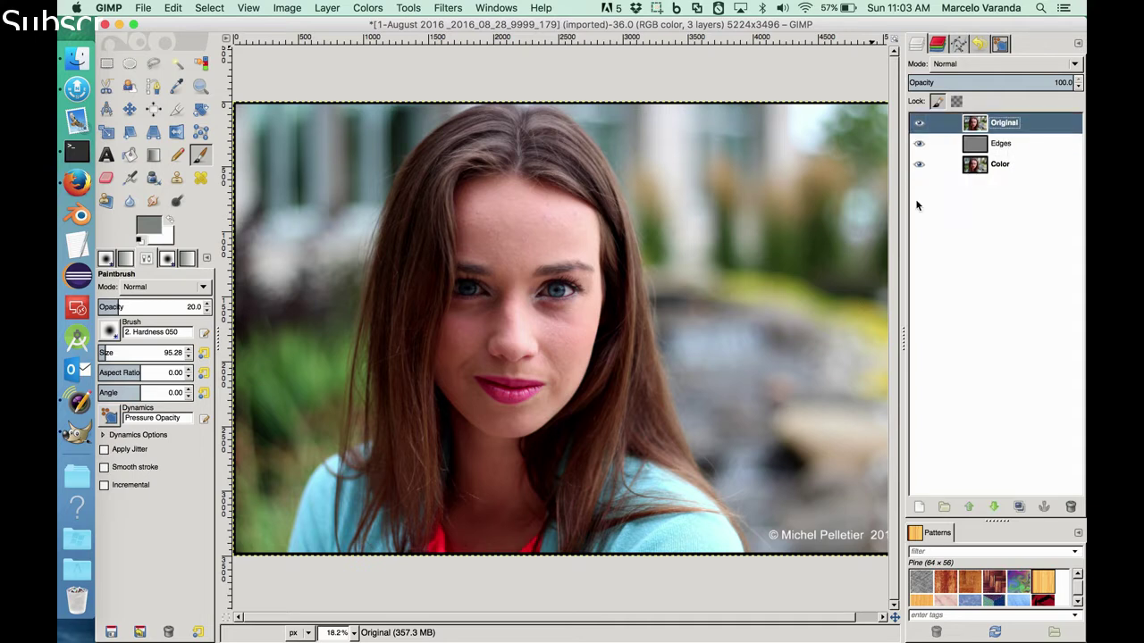
{"action": "left_click", "coordinate": [920, 126]}
{"action": "left_click", "coordinate": [919, 125]}
{"action": "left_click", "coordinate": [919, 126]}
{"action": "left_click", "coordinate": [920, 164]}
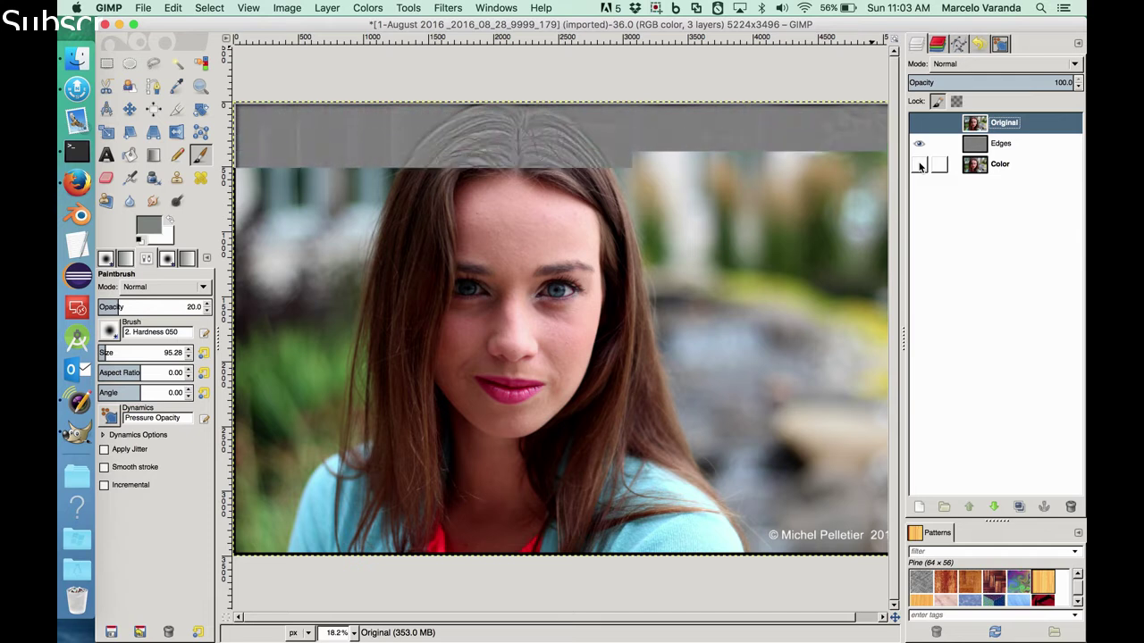
- Select the Edges layer and zoom to 66.7% centred on the forehead
{"action": "left_click", "coordinate": [1002, 146]}
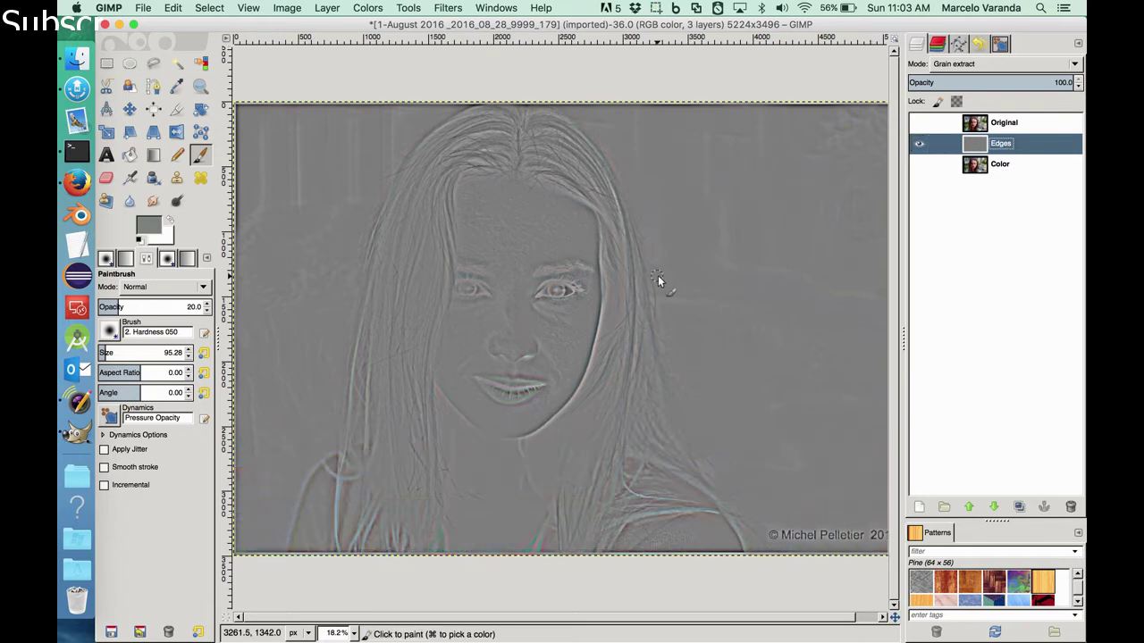
{"action": "scroll", "coordinate": [658, 280], "scroll_direction": "up", "scroll_amount": 4}
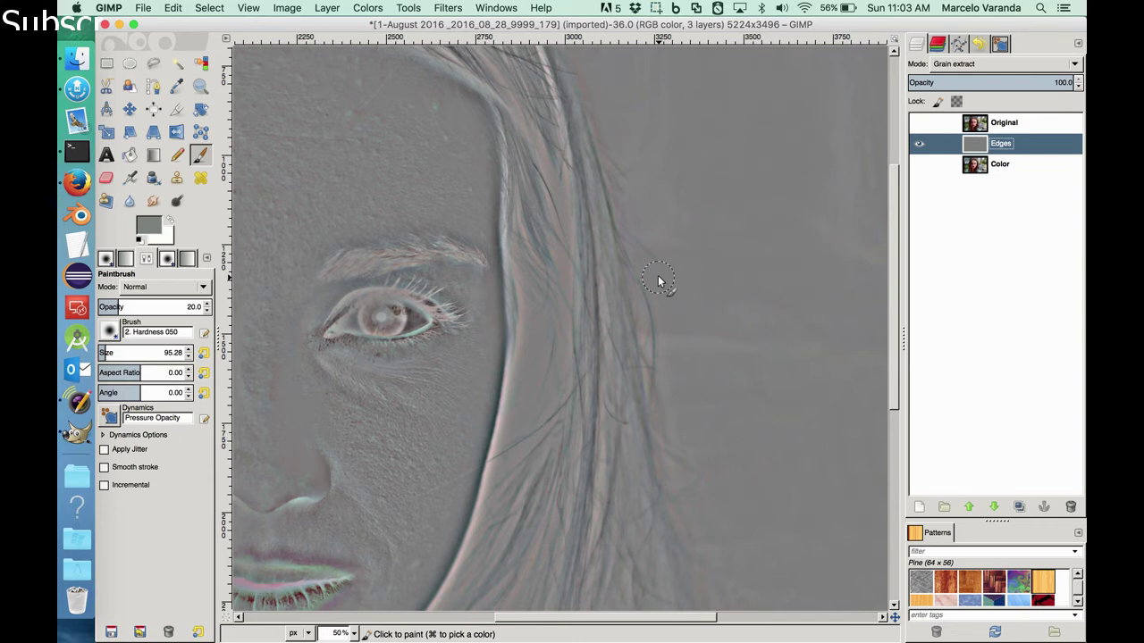
{"action": "left_click_drag", "start_coordinate": [637, 617], "coordinate": [532, 615]}
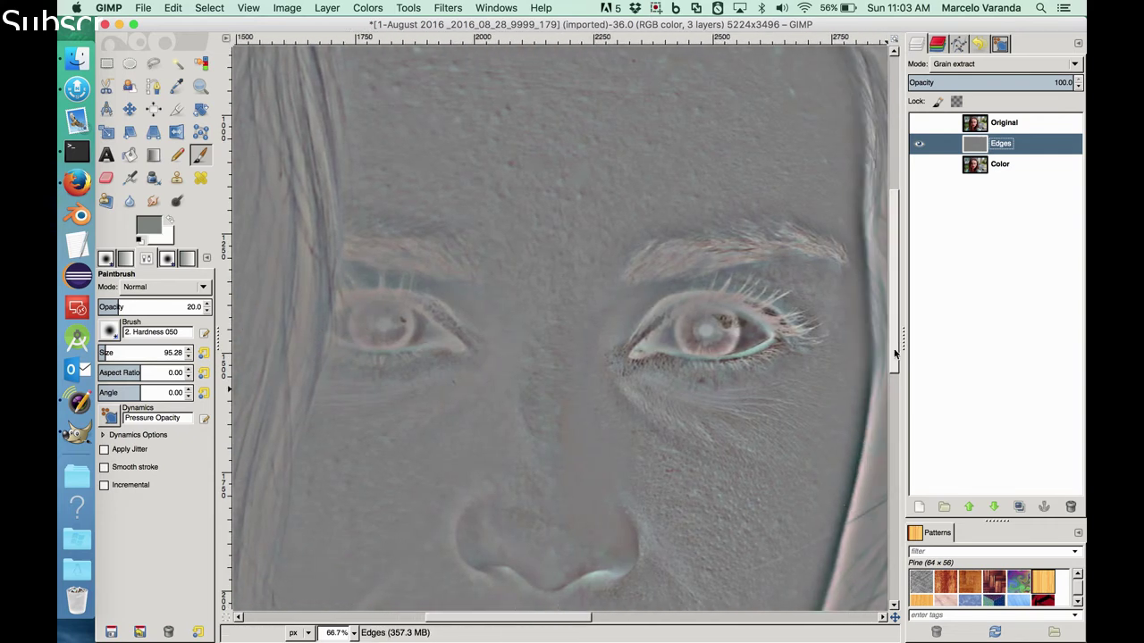
{"action": "left_click_drag", "start_coordinate": [893, 342], "coordinate": [873, 245]}
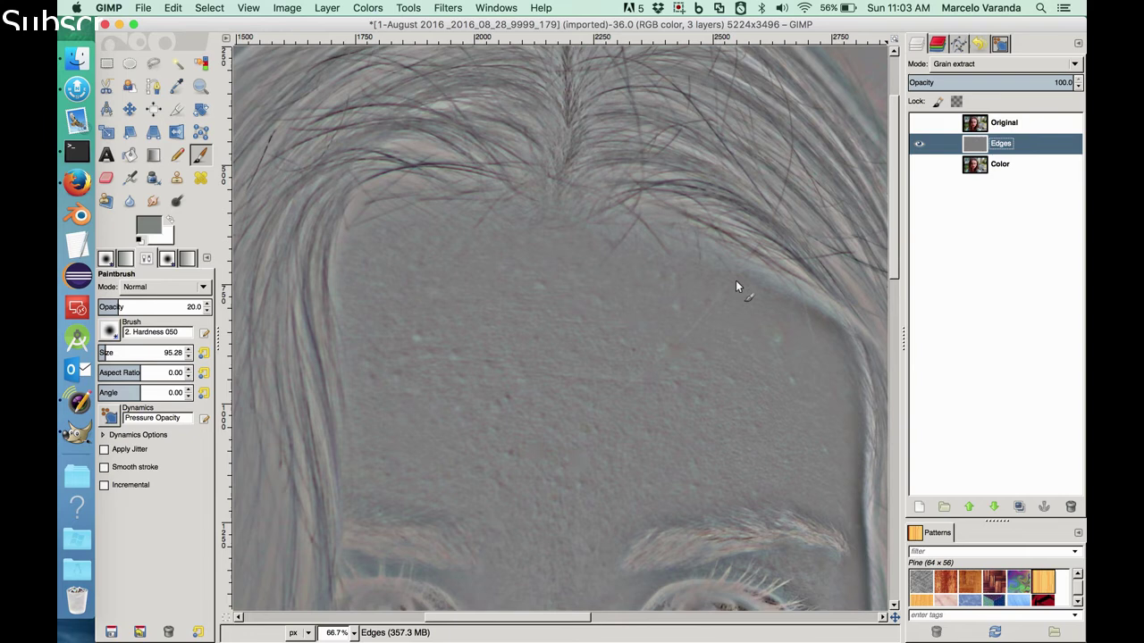
- Heal blemishes on the right forehead of the Edges layer using nearby skin as the source
{"action": "left_click", "coordinate": [200, 179]}
{"action": "left_click", "coordinate": [200, 179]}
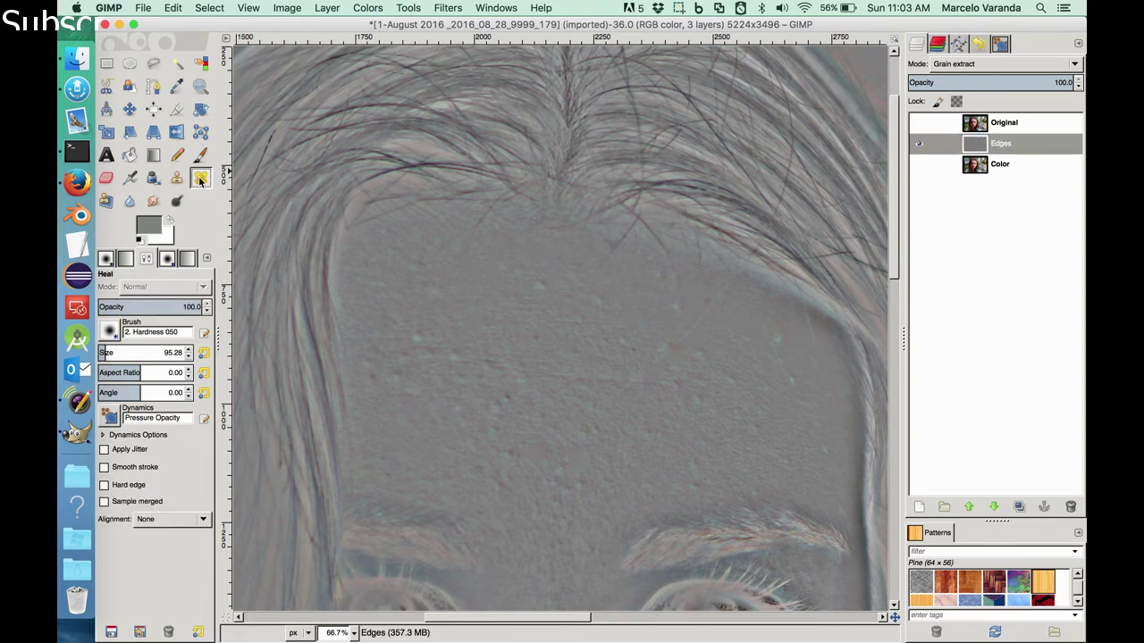
{"action": "left_click", "coordinate": [506, 286], "text": "super"}
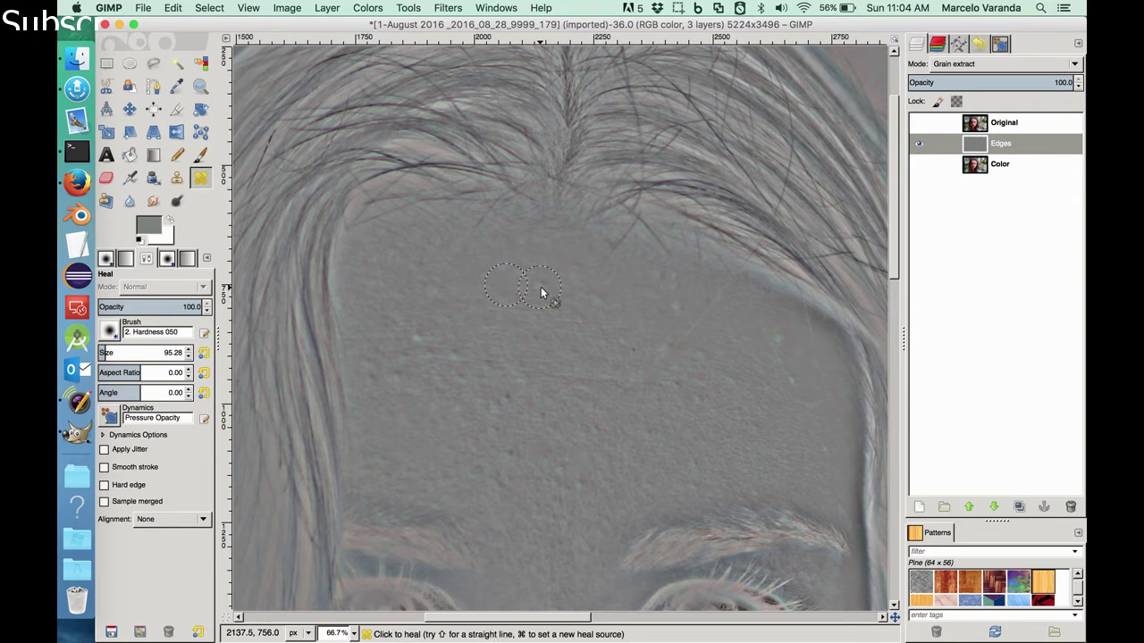
{"action": "left_click", "coordinate": [642, 310], "text": "super"}
{"action": "left_click", "coordinate": [796, 353], "text": "super"}
- Clone smooth skin at 45.2 opacity over the left and upper forehead
{"action": "left_click", "coordinate": [176, 178]}
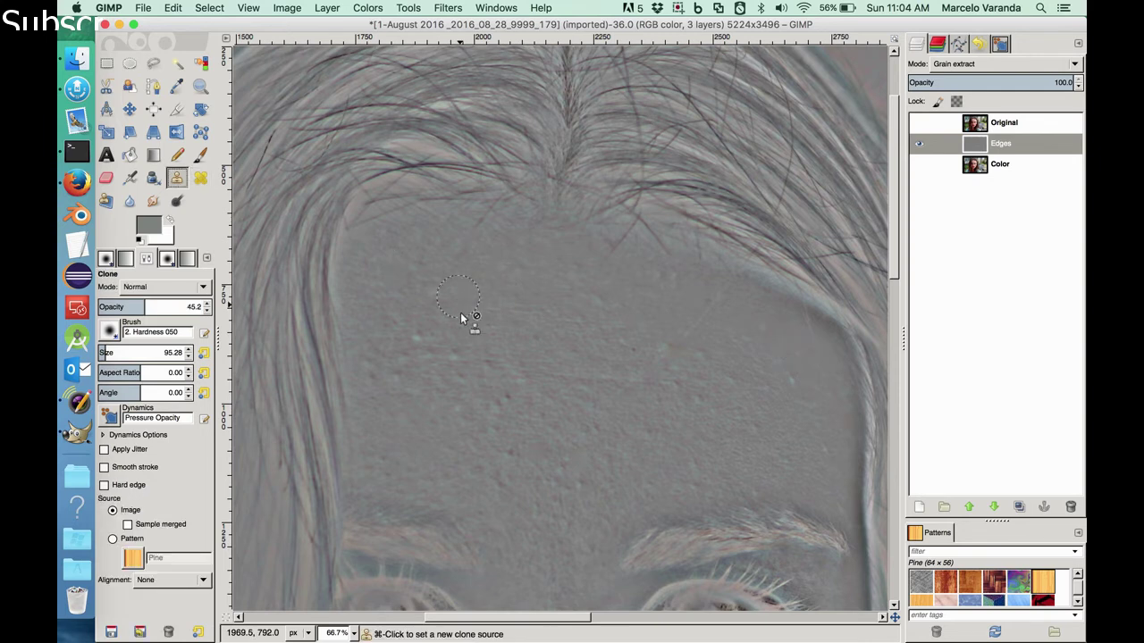
{"action": "left_click", "coordinate": [502, 335], "text": "super"}
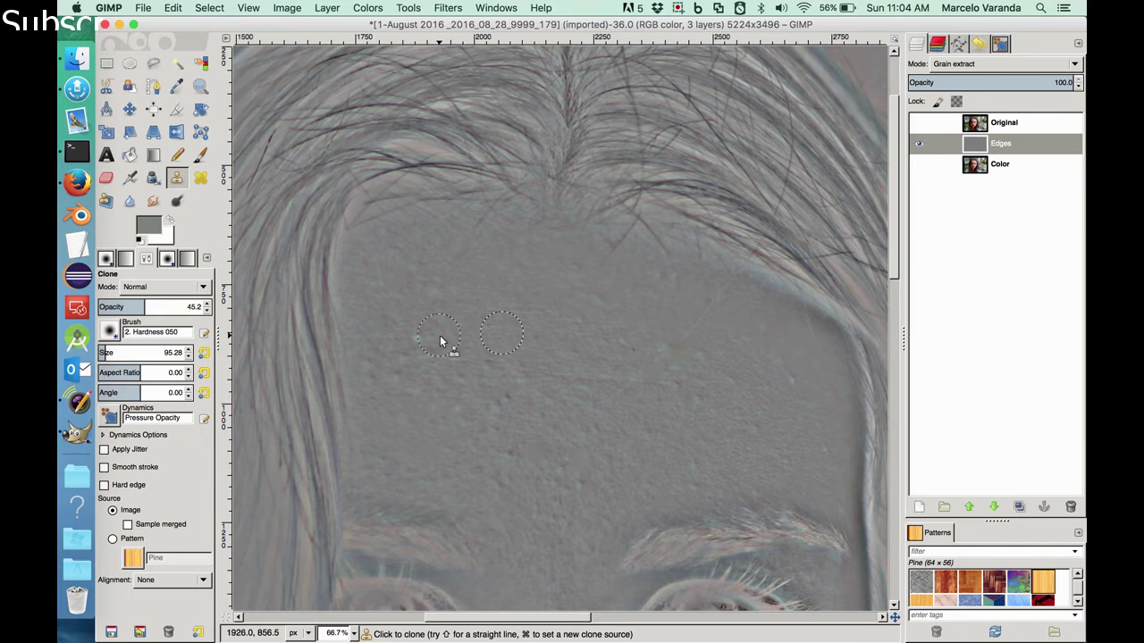
{"action": "left_click_drag", "start_coordinate": [464, 342], "coordinate": [470, 342]}
{"action": "mouse_move", "coordinate": [401, 382]}
{"action": "left_mouse_down"}
{"action": "mouse_move", "coordinate": [375, 383]}
{"action": "mouse_move", "coordinate": [399, 373]}
{"action": "left_mouse_up"}
{"action": "left_click", "coordinate": [392, 292], "text": "super"}
{"action": "left_click", "coordinate": [474, 268], "text": "super"}
{"action": "left_click_drag", "start_coordinate": [434, 272], "coordinate": [422, 273]}
- Clone sampled skin across the right, lower and central forehead
{"action": "left_click", "coordinate": [552, 299], "text": "super"}
{"action": "left_click", "coordinate": [681, 314], "text": "super"}
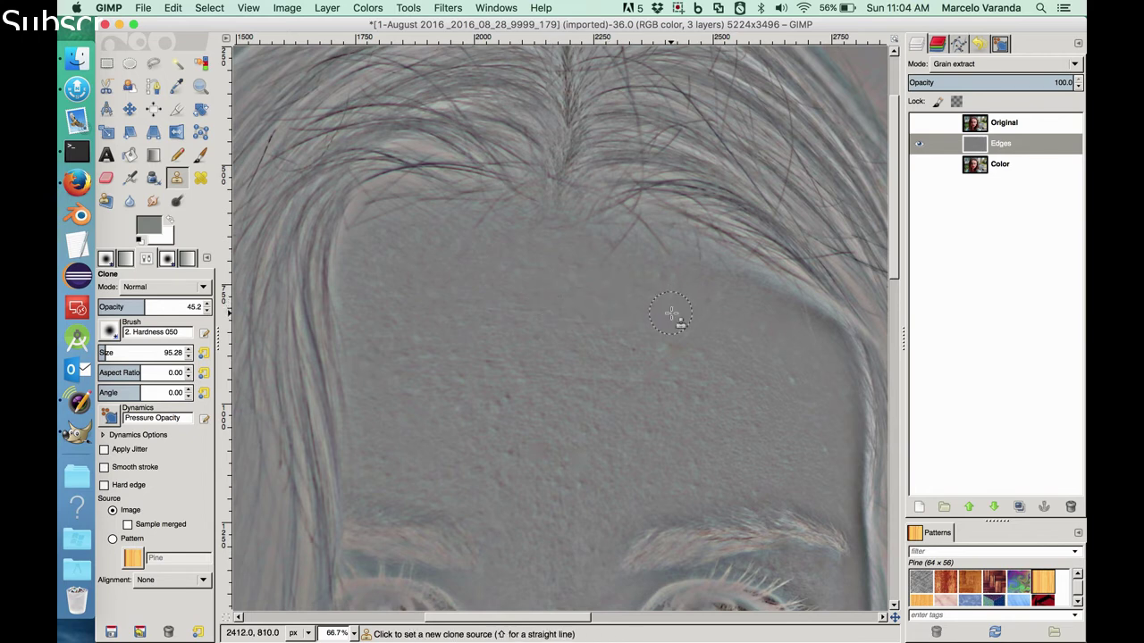
{"action": "left_click", "coordinate": [670, 313], "text": "super"}
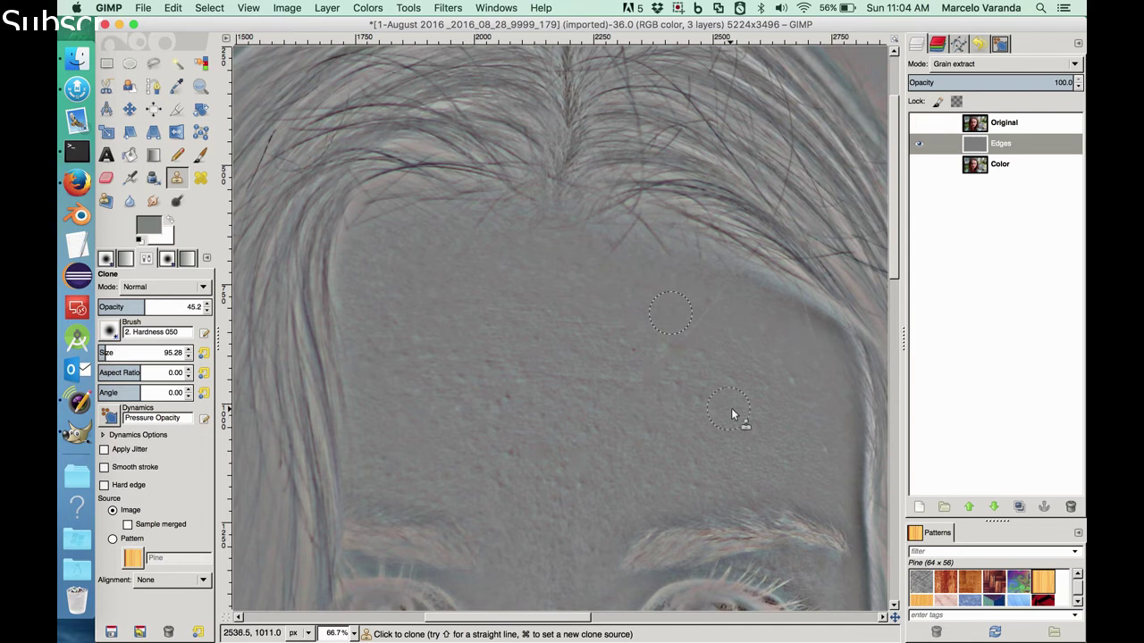
{"action": "left_click", "coordinate": [768, 406], "text": "super"}
{"action": "left_click", "coordinate": [755, 391], "text": "super"}
{"action": "left_click_drag", "start_coordinate": [650, 355], "coordinate": [598, 405]}
{"action": "left_click", "coordinate": [572, 353], "text": "super"}
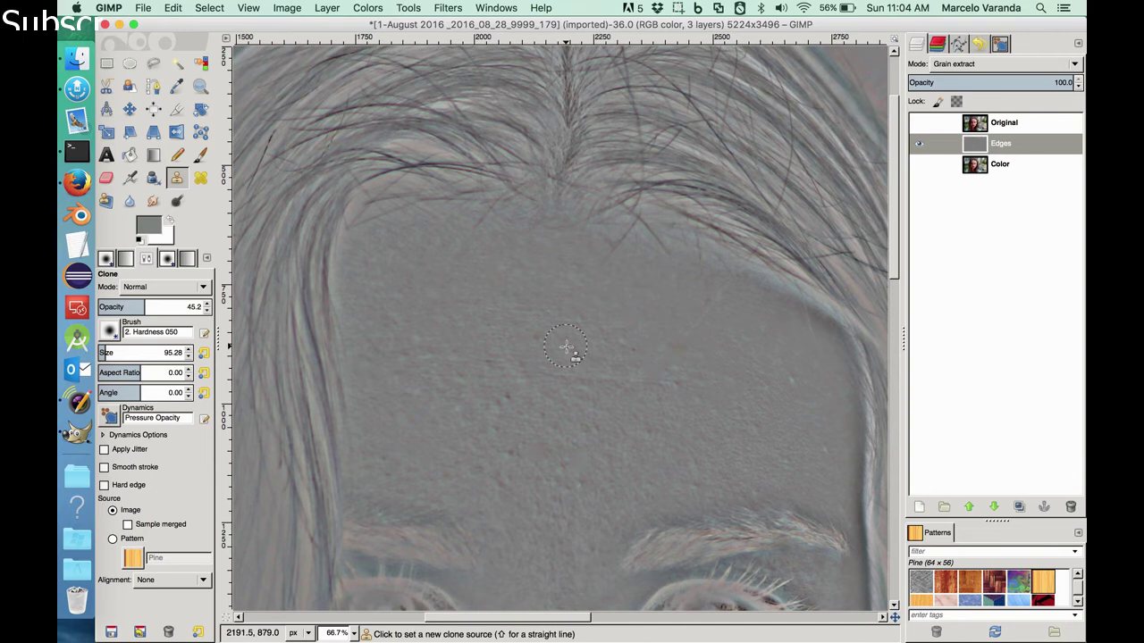
{"action": "mouse_move", "coordinate": [485, 414]}
{"action": "left_mouse_down"}
{"action": "mouse_move", "coordinate": [531, 409]}
{"action": "mouse_move", "coordinate": [530, 383]}
{"action": "mouse_move", "coordinate": [489, 382]}
{"action": "mouse_move", "coordinate": [529, 384]}
{"action": "mouse_move", "coordinate": [487, 369]}
{"action": "mouse_move", "coordinate": [518, 370]}
{"action": "left_mouse_up"}
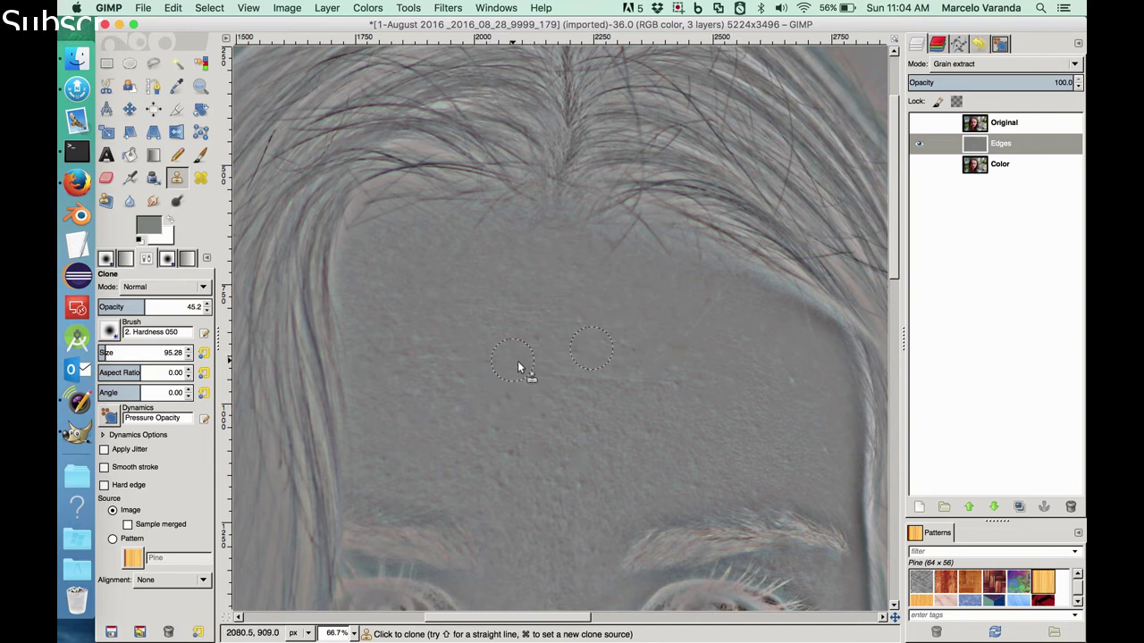
{"action": "mouse_move", "coordinate": [418, 375]}
{"action": "left_mouse_down"}
{"action": "mouse_move", "coordinate": [465, 381]}
{"action": "mouse_move", "coordinate": [420, 366]}
{"action": "mouse_move", "coordinate": [422, 353]}
{"action": "mouse_move", "coordinate": [480, 365]}
{"action": "left_mouse_up"}
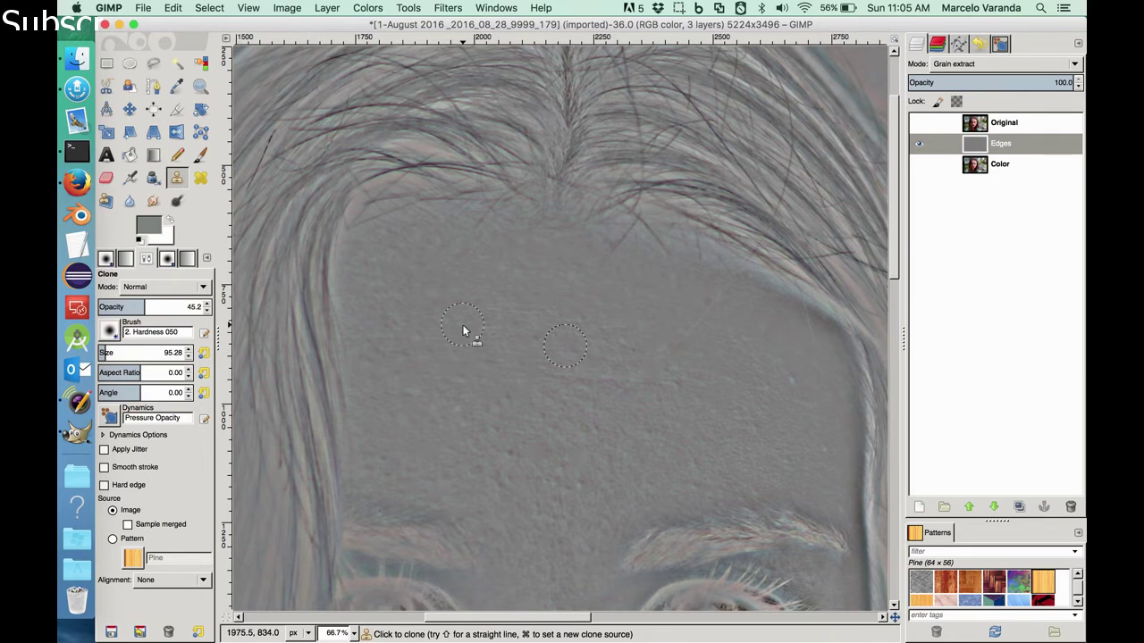
{"action": "left_click", "coordinate": [200, 156]}
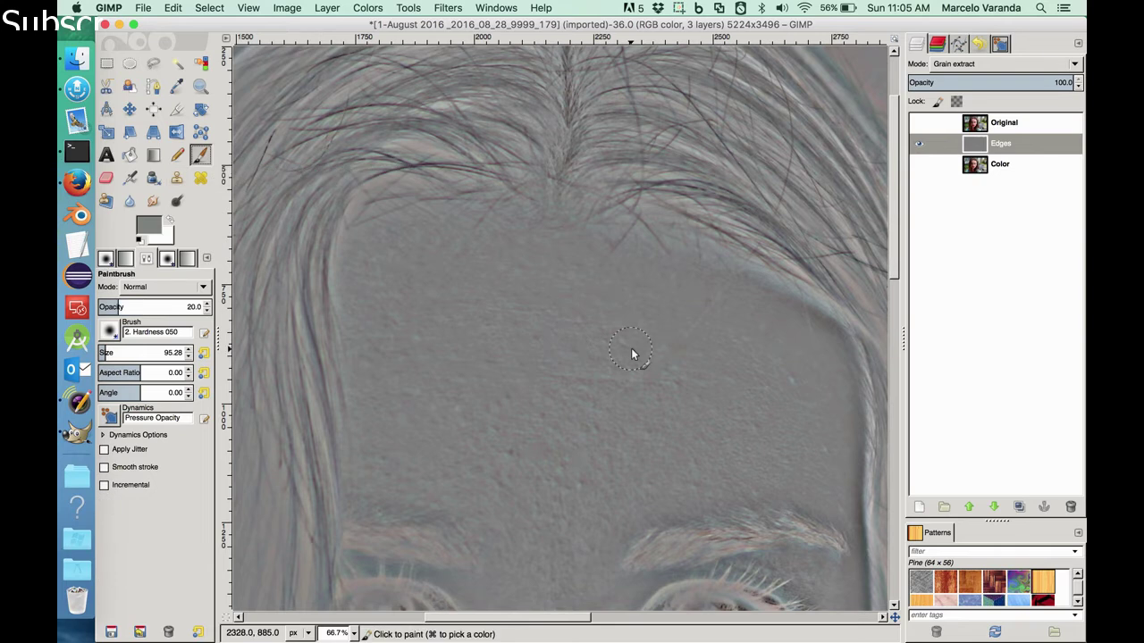
- Sample a mid-grey and paint faint 20.5-opacity strokes across the forehead with a larger brush
{"action": "key", "text": "o"}
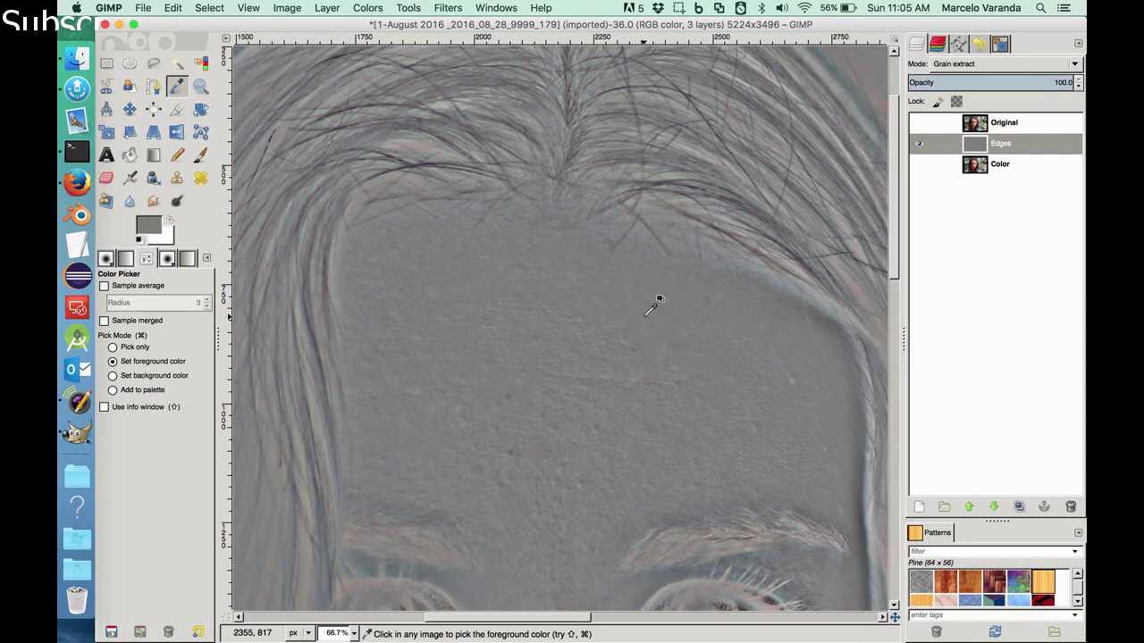
{"action": "left_click", "coordinate": [200, 154]}
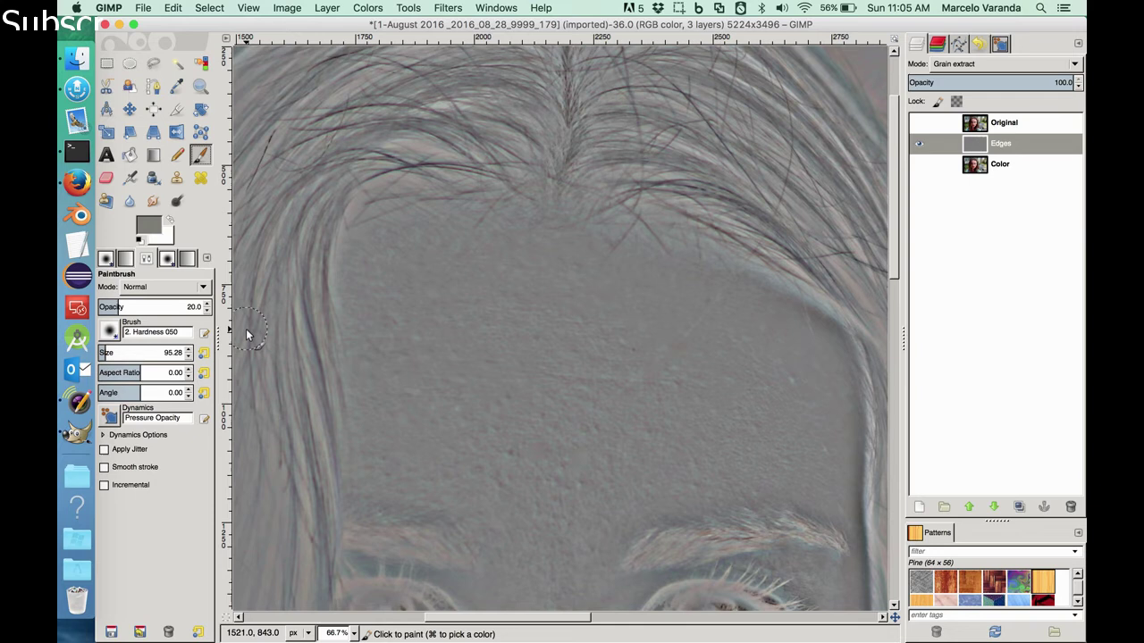
{"action": "left_click_drag", "start_coordinate": [138, 308], "coordinate": [124, 308]}
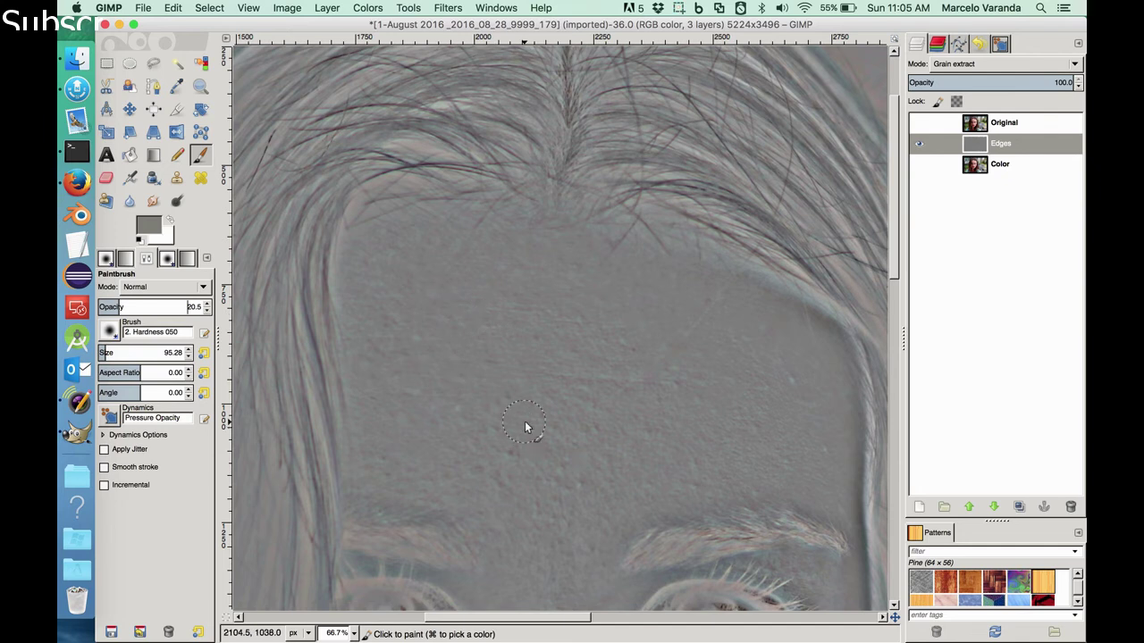
{"action": "left_click_drag", "start_coordinate": [703, 434], "coordinate": [498, 404]}
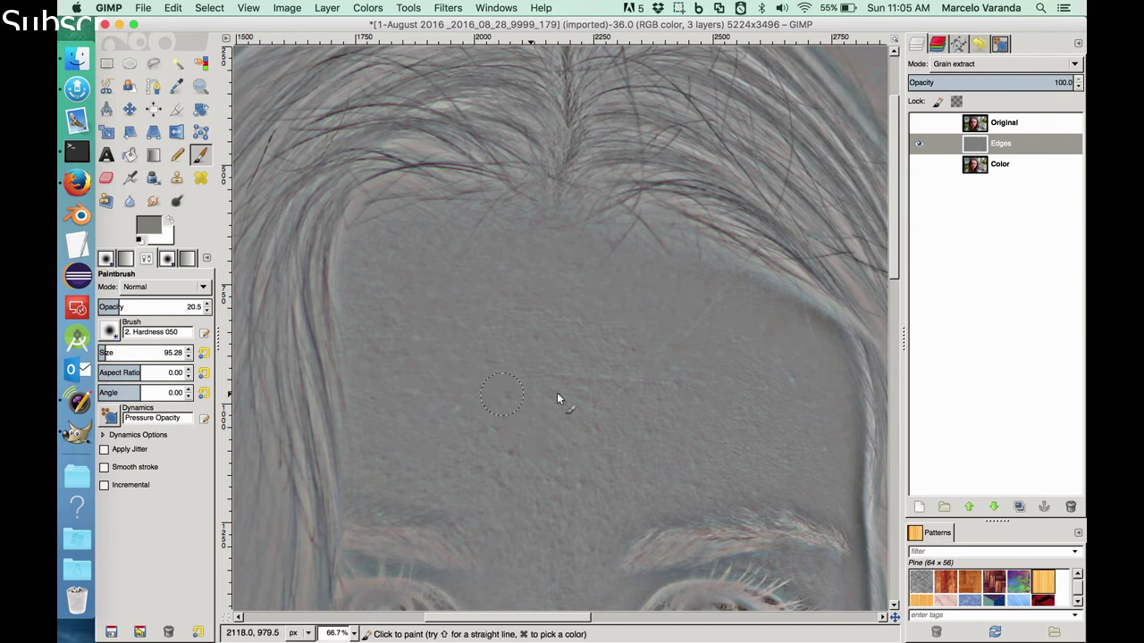
{"action": "left_click_drag", "start_coordinate": [576, 438], "coordinate": [749, 440]}
{"action": "key", "text": "bracketright"}
{"action": "key", "text": "bracketright"}
{"action": "key", "text": "bracketright"}
{"action": "key", "text": "bracketright"}
{"action": "key", "text": "bracketright"}
{"action": "key", "text": "bracketright"}
{"action": "key", "text": "bracketright"}
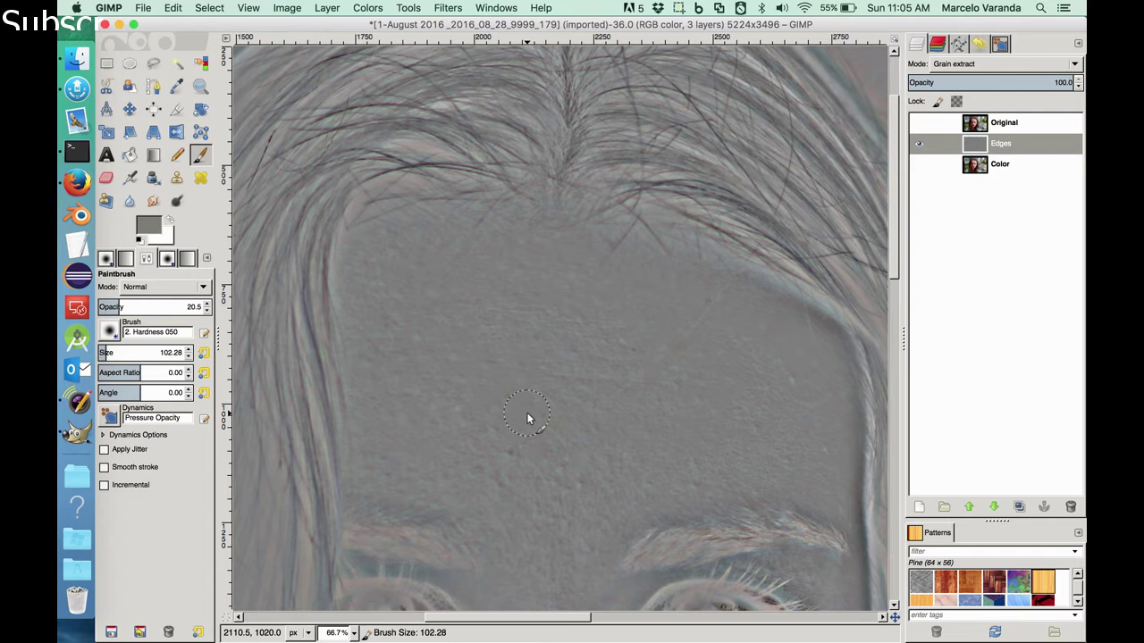
{"action": "key", "text": "bracketright"}
{"action": "key", "text": "bracketright"}
{"action": "key", "text": "bracketright"}
{"action": "mouse_move", "coordinate": [108, 351]}
{"action": "left_mouse_down"}
{"action": "mouse_move", "coordinate": [139, 353]}
{"action": "mouse_move", "coordinate": [118, 353]}
{"action": "left_mouse_up"}
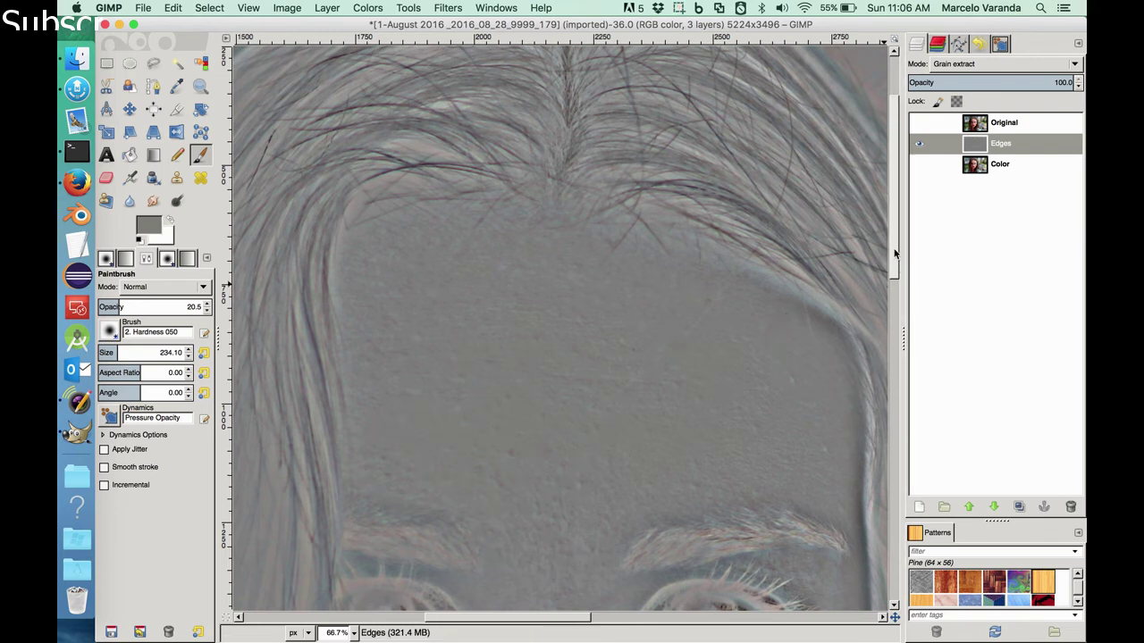
{"action": "left_click_drag", "start_coordinate": [893, 256], "coordinate": [899, 322]}
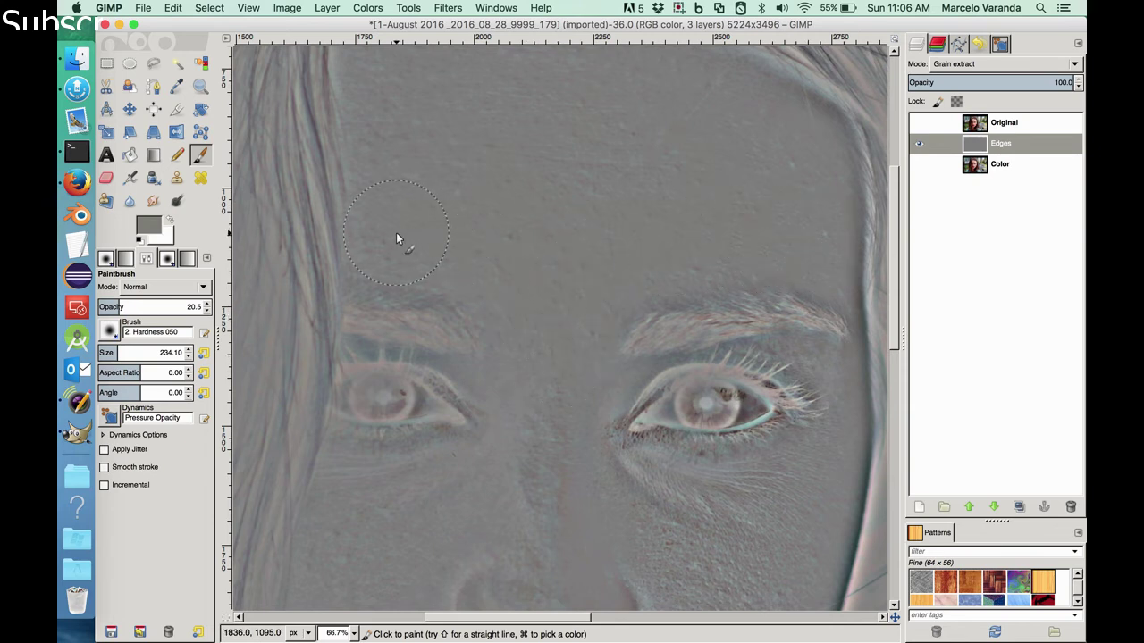
- Paint faint grey over the nose bridge on the Edges layer to smooth its texture
{"action": "scroll", "coordinate": [558, 393], "scroll_direction": "down", "scroll_amount": 5}
{"action": "scroll", "coordinate": [556, 393], "scroll_direction": "down", "scroll_amount": 7}
{"action": "scroll", "coordinate": [556, 393], "scroll_direction": "up", "scroll_amount": 12}
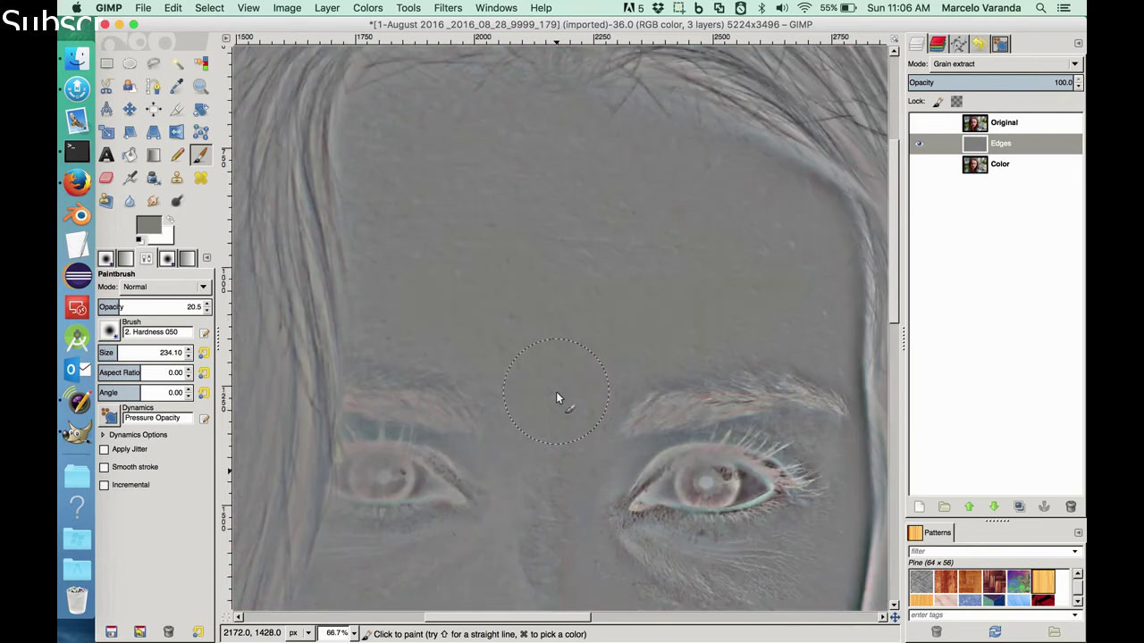
{"action": "scroll", "coordinate": [556, 393], "scroll_direction": "down", "scroll_amount": 4}
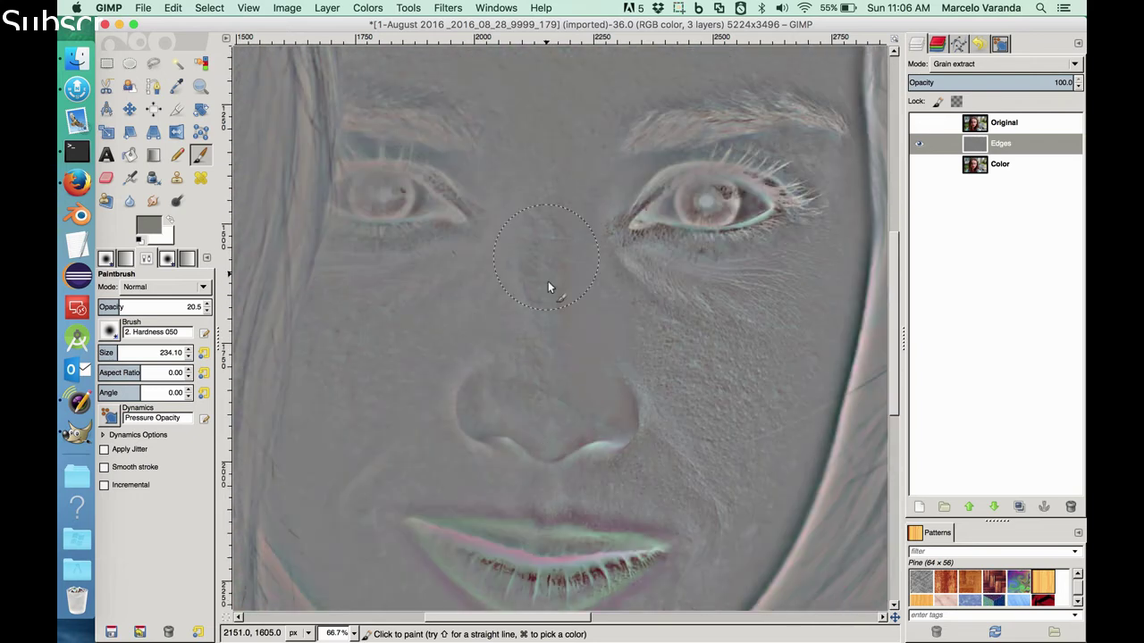
{"action": "mouse_move", "coordinate": [548, 281]}
{"action": "left_mouse_down"}
{"action": "mouse_move", "coordinate": [551, 309]}
{"action": "mouse_move", "coordinate": [537, 130]}
{"action": "mouse_move", "coordinate": [533, 305]}
{"action": "mouse_move", "coordinate": [568, 103]}
{"action": "mouse_move", "coordinate": [563, 198]}
{"action": "mouse_move", "coordinate": [664, 306]}
{"action": "mouse_move", "coordinate": [665, 322]}
{"action": "mouse_move", "coordinate": [631, 333]}
{"action": "mouse_move", "coordinate": [643, 318]}
{"action": "mouse_move", "coordinate": [730, 352]}
{"action": "mouse_move", "coordinate": [779, 357]}
{"action": "mouse_move", "coordinate": [699, 352]}
{"action": "mouse_move", "coordinate": [647, 329]}
{"action": "mouse_move", "coordinate": [748, 404]}
{"action": "mouse_move", "coordinate": [669, 330]}
{"action": "mouse_move", "coordinate": [724, 380]}
{"action": "mouse_move", "coordinate": [766, 441]}
{"action": "mouse_move", "coordinate": [771, 397]}
{"action": "mouse_move", "coordinate": [802, 335]}
{"action": "mouse_move", "coordinate": [796, 423]}
{"action": "mouse_move", "coordinate": [761, 511]}
{"action": "mouse_move", "coordinate": [770, 437]}
{"action": "left_mouse_up"}
- Shrink the brush to 195.10 and stroke faint grey paint over the cheek beside the nose
{"action": "key", "text": "bracketleft"}
{"action": "key", "text": "bracketleft"}
{"action": "key", "text": "bracketleft"}
{"action": "key", "text": "bracketleft"}
{"action": "key", "text": "bracketleft"}
{"action": "key", "text": "bracketleft"}
{"action": "key", "text": "bracketleft"}
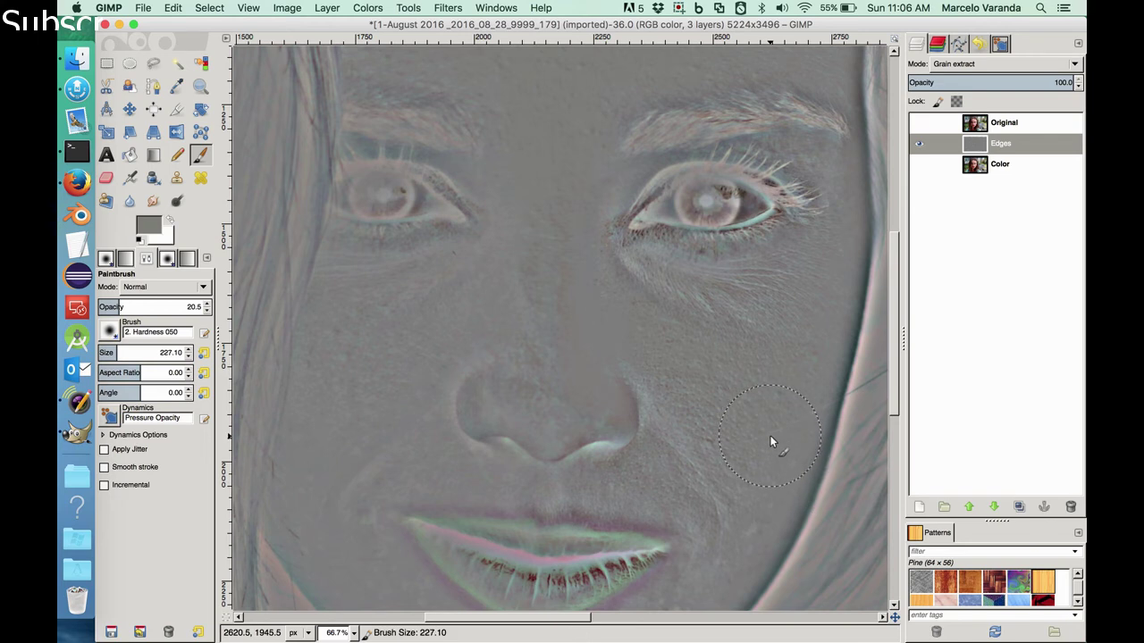
{"action": "key", "text": "bracketleft"}
{"action": "key", "text": "bracketleft"}
{"action": "key", "text": "bracketleft"}
{"action": "key", "text": "bracketleft"}
{"action": "key", "text": "bracketleft"}
{"action": "key", "text": "bracketleft"}
{"action": "key", "text": "bracketleft"}
{"action": "key", "text": "bracketleft"}
{"action": "key", "text": "bracketleft"}
{"action": "key", "text": "bracketleft"}
{"action": "key", "text": "bracketleft"}
{"action": "key", "text": "bracketleft"}
{"action": "key", "text": "bracketleft"}
{"action": "key", "text": "bracketleft"}
{"action": "key", "text": "bracketleft"}
{"action": "key", "text": "bracketleft"}
{"action": "key", "text": "bracketleft"}
{"action": "key", "text": "bracketleft"}
{"action": "key", "text": "bracketleft"}
{"action": "key", "text": "bracketleft"}
{"action": "key", "text": "bracketleft"}
{"action": "key", "text": "bracketleft"}
{"action": "key", "text": "bracketleft"}
{"action": "key", "text": "bracketleft"}
{"action": "key", "text": "bracketleft"}
{"action": "key", "text": "bracketleft"}
{"action": "key", "text": "bracketleft"}
{"action": "key", "text": "bracketleft"}
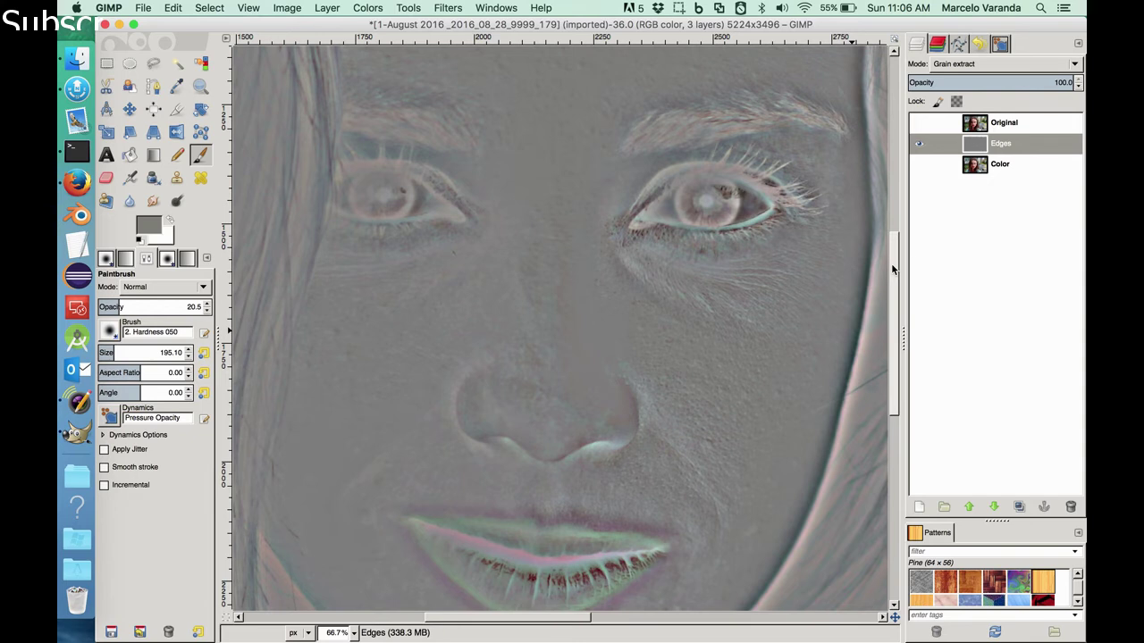
{"action": "left_click_drag", "start_coordinate": [891, 263], "coordinate": [894, 304]}
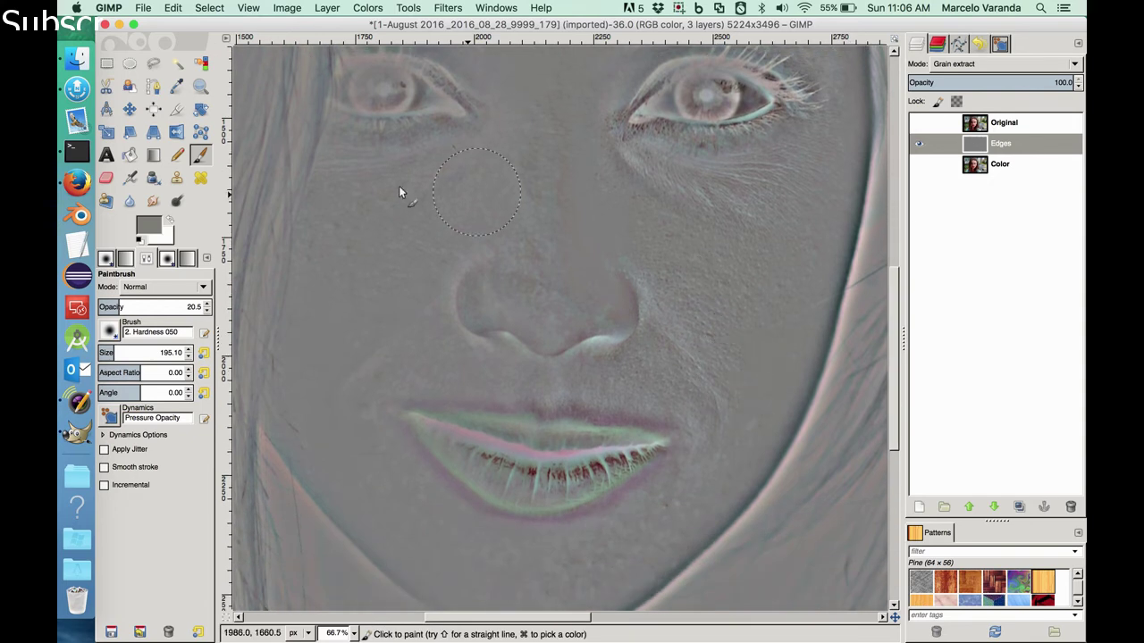
- Switch to the Heal tool at size 50.95 and set a clean skin area as source
{"action": "left_click", "coordinate": [200, 177]}
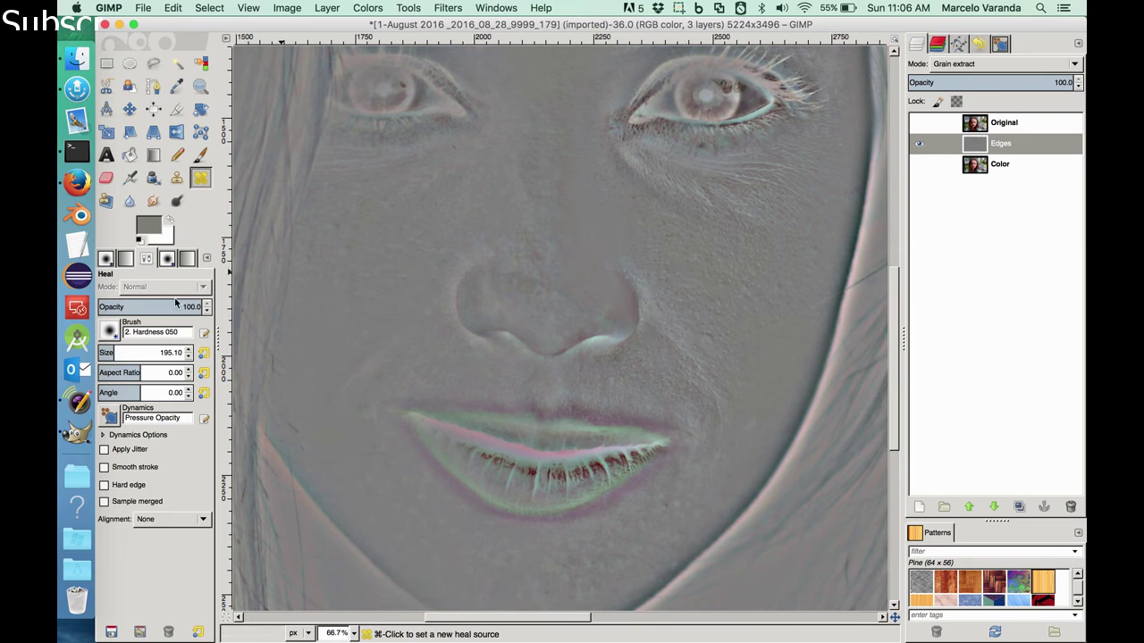
{"action": "left_click_drag", "start_coordinate": [109, 351], "coordinate": [102, 352]}
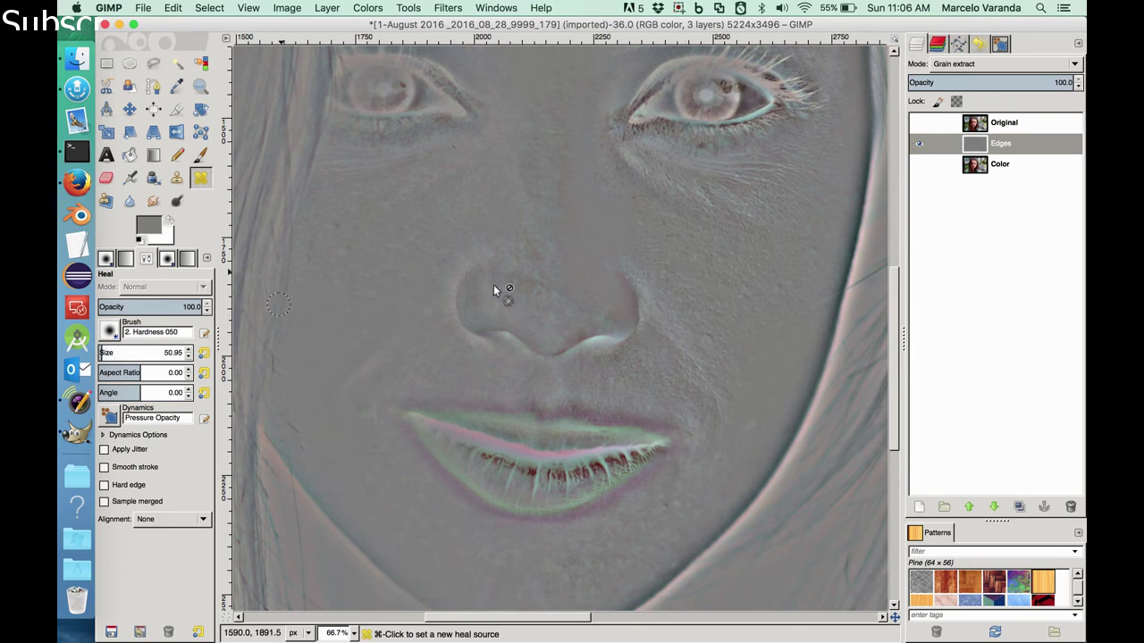
{"action": "left_click", "coordinate": [674, 256], "text": "super"}
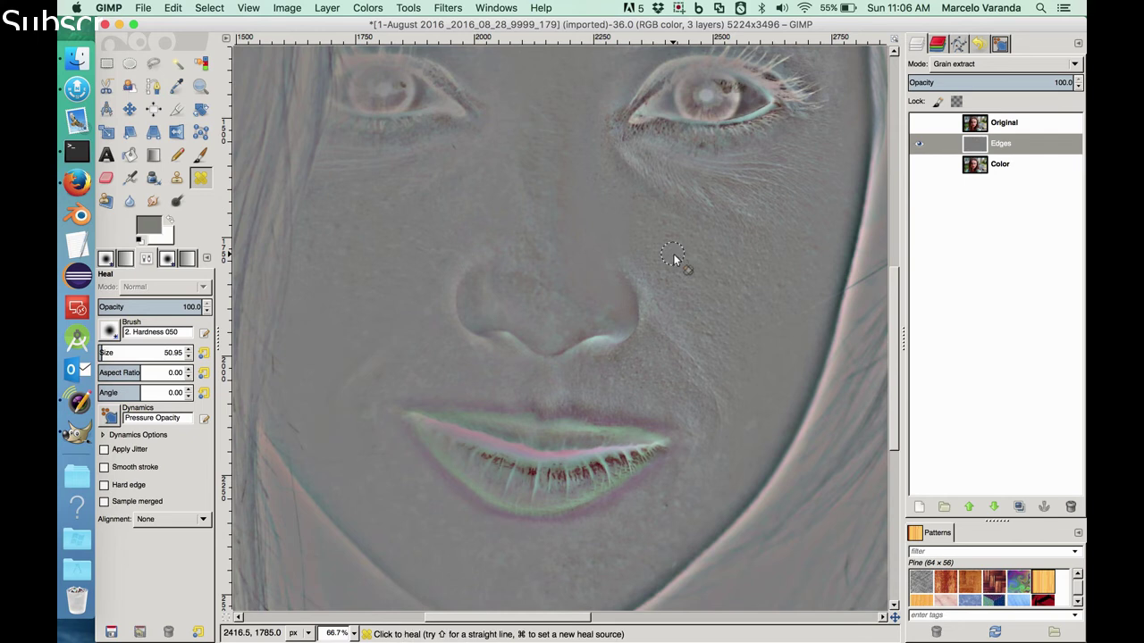
- Heal the blemishes on the cheek beside the mouth and near the chin
{"action": "left_click", "coordinate": [729, 353], "text": "super"}
{"action": "left_click", "coordinate": [741, 449]}
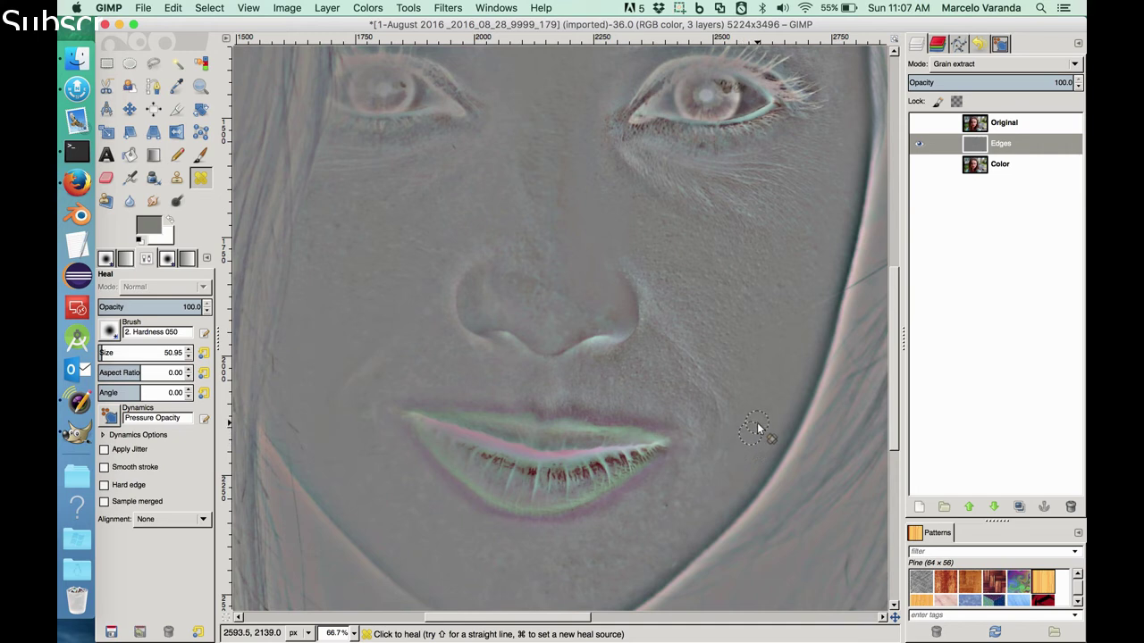
{"action": "left_click", "coordinate": [692, 497], "text": "super"}
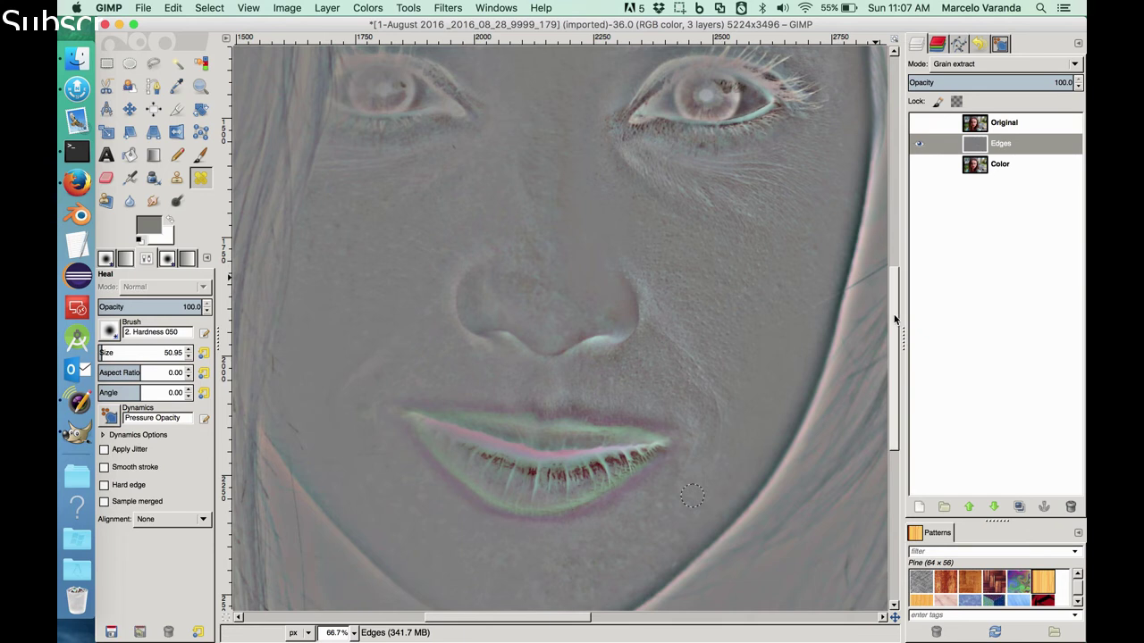
{"action": "left_click_drag", "start_coordinate": [894, 316], "coordinate": [883, 232]}
{"action": "left_click", "coordinate": [919, 164]}
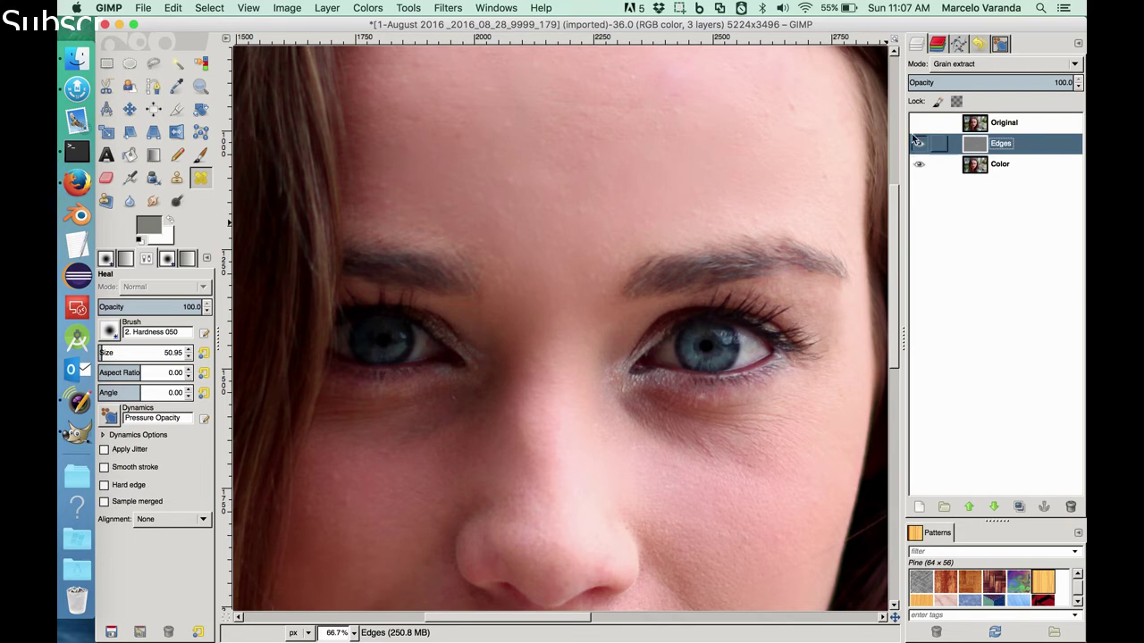
{"action": "left_click", "coordinate": [919, 124]}
{"action": "left_click", "coordinate": [919, 124]}
{"action": "left_click", "coordinate": [919, 124]}
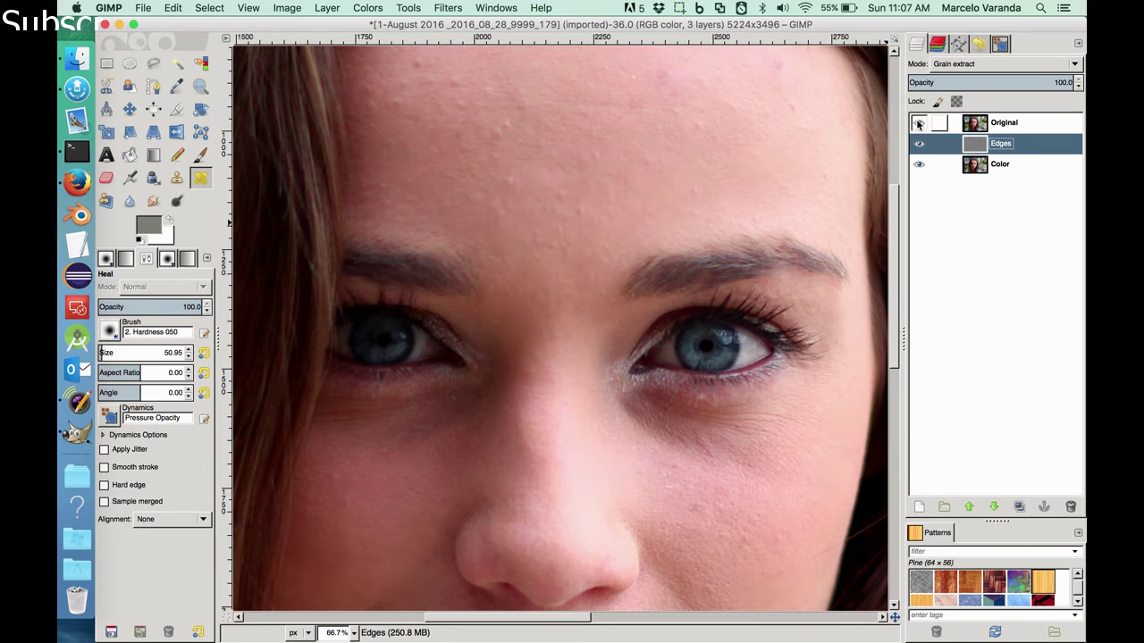
{"action": "left_click", "coordinate": [919, 125]}
{"action": "scroll", "coordinate": [894, 219], "scroll_direction": "down", "scroll_amount": 1}
{"action": "left_click_drag", "start_coordinate": [894, 219], "coordinate": [891, 298]}
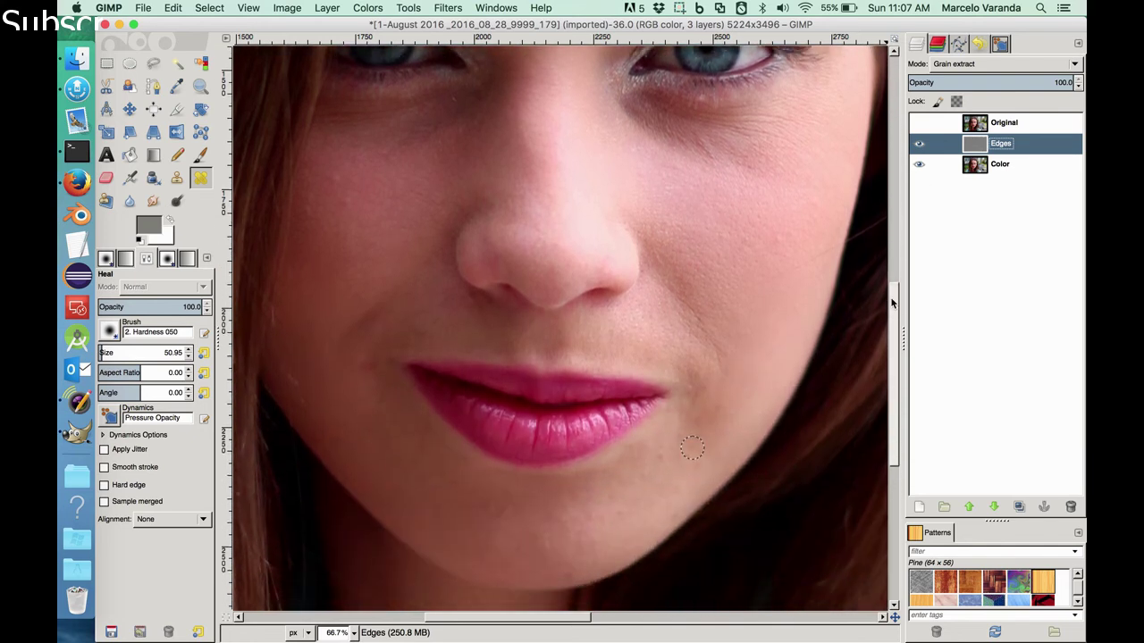
{"action": "left_click", "coordinate": [918, 130]}
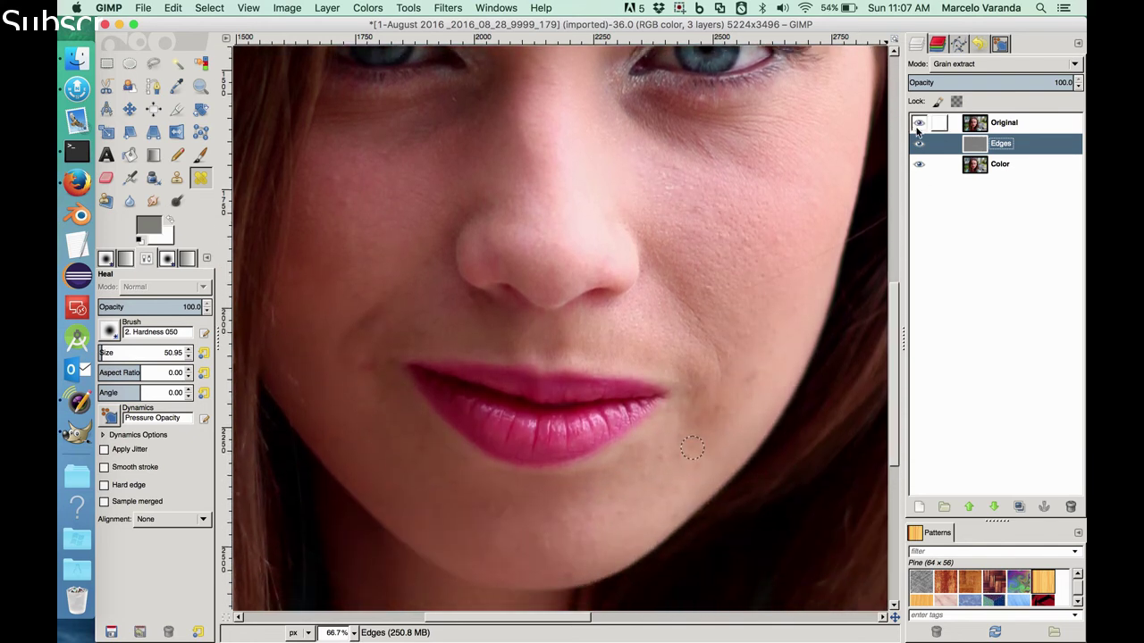
{"action": "left_click", "coordinate": [918, 130]}
{"action": "left_click", "coordinate": [918, 131]}
{"action": "left_click", "coordinate": [918, 131]}
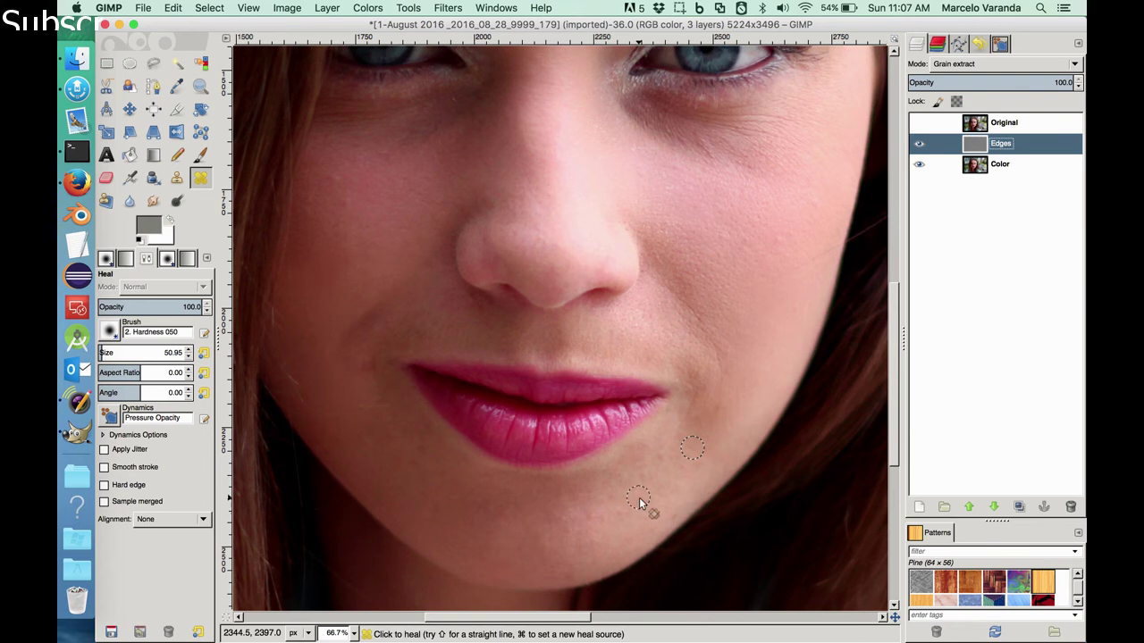
{"action": "left_click", "coordinate": [917, 167]}
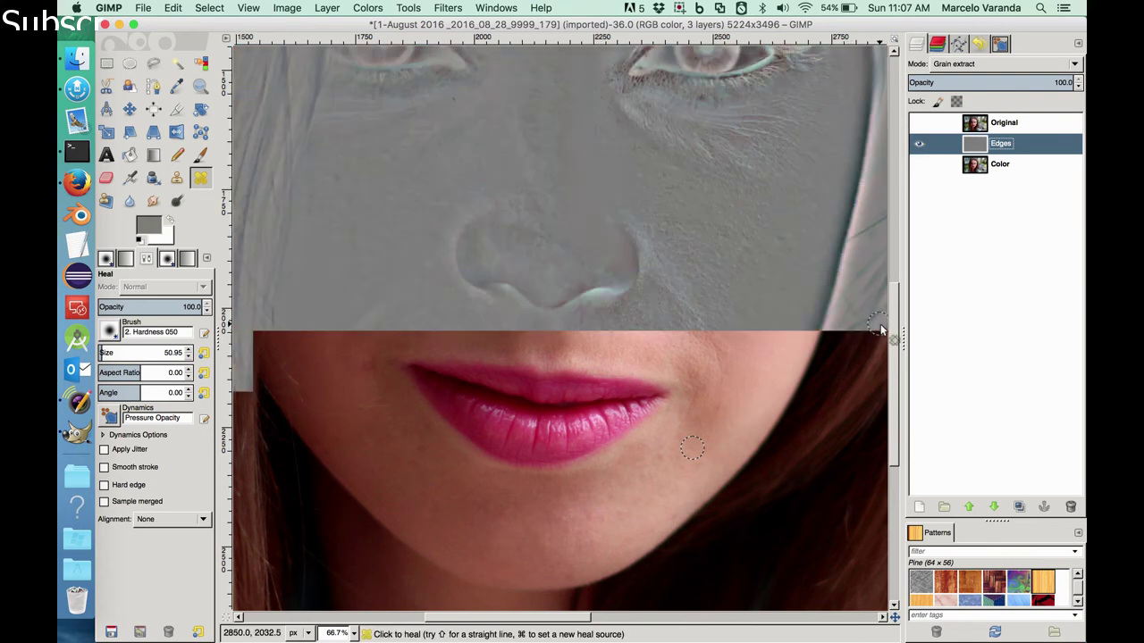
- Set the Paintbrush to 21.9 opacity with a 110.89-size brush
{"action": "left_click", "coordinate": [201, 158]}
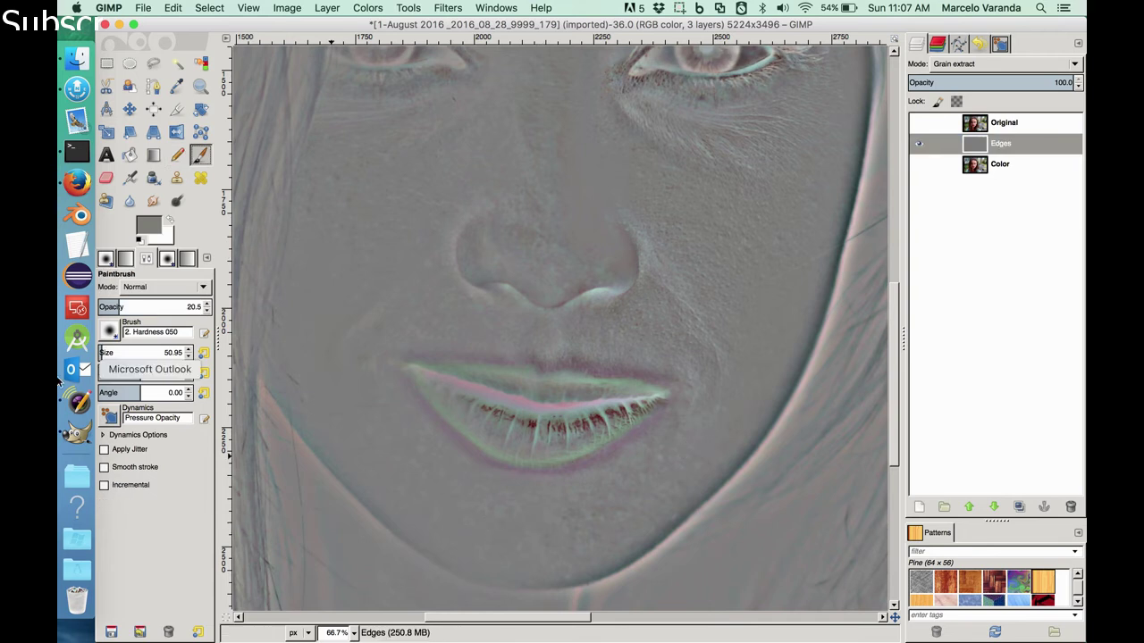
{"action": "mouse_move", "coordinate": [109, 307]}
{"action": "left_mouse_down"}
{"action": "mouse_move", "coordinate": [149, 307]}
{"action": "mouse_move", "coordinate": [122, 307]}
{"action": "left_mouse_up"}
{"action": "left_click_drag", "start_coordinate": [102, 356], "coordinate": [145, 355]}
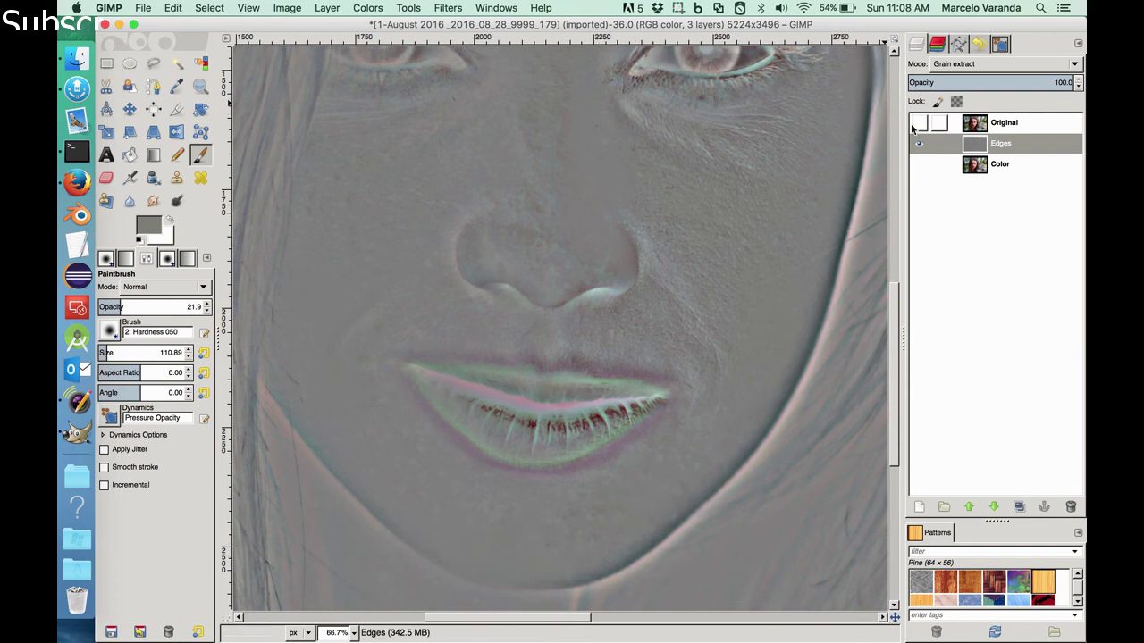
- Show the Color layer and toggle the Original layer twice to compare the retouch
{"action": "left_click", "coordinate": [918, 165]}
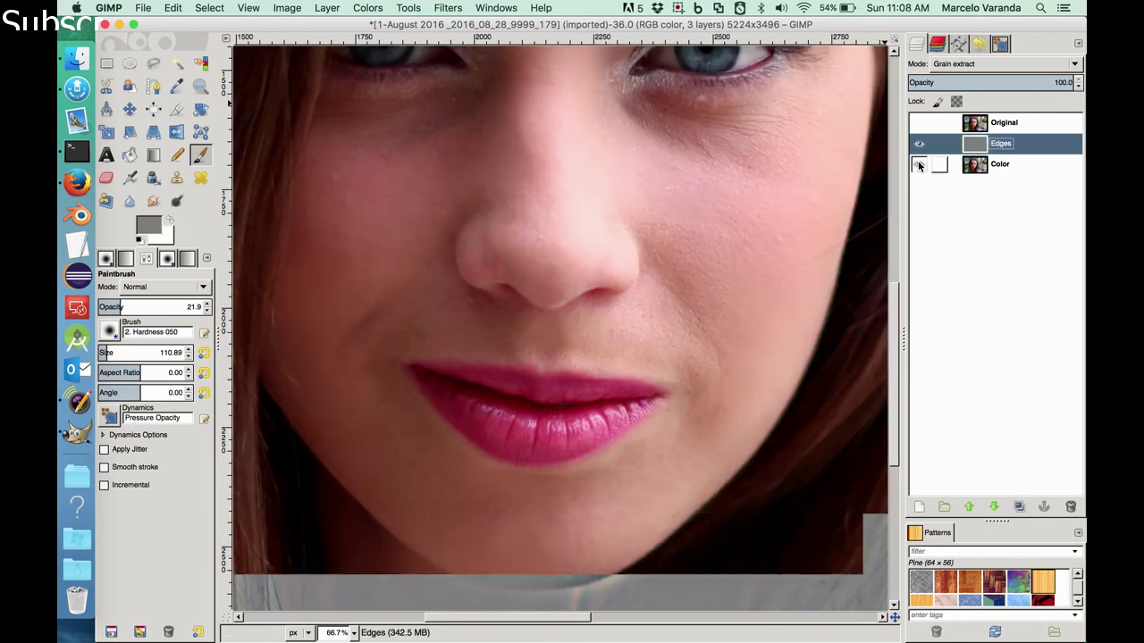
{"action": "left_click", "coordinate": [920, 122]}
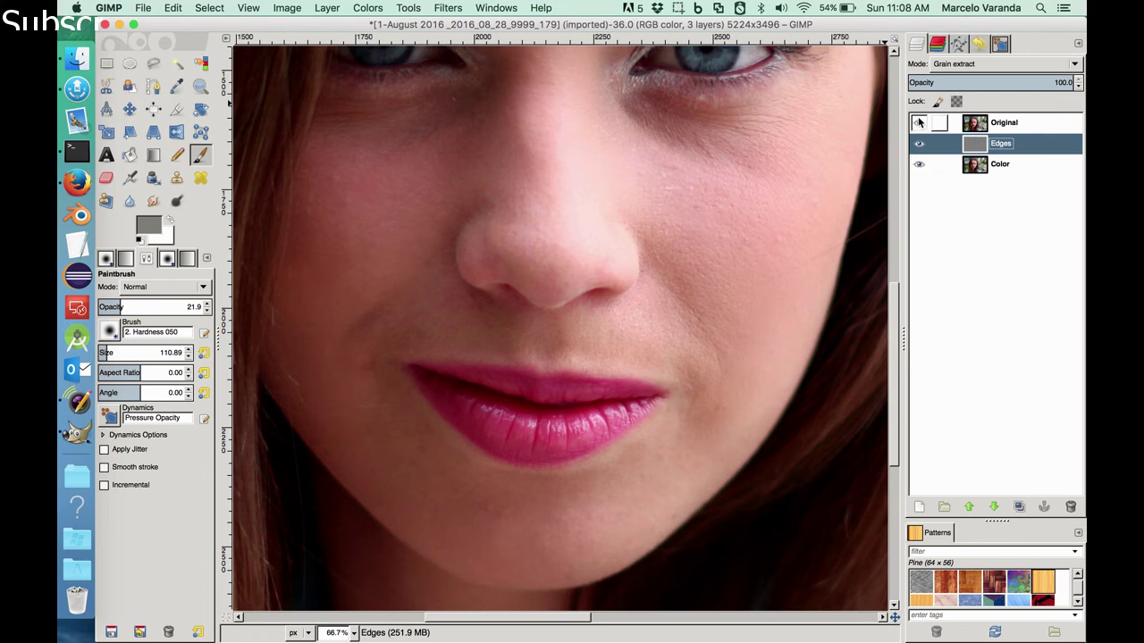
{"action": "left_click", "coordinate": [920, 122]}
{"action": "left_click", "coordinate": [919, 122]}
{"action": "left_click", "coordinate": [919, 122]}
- Hide the Color layer, reduce the brush to 67.6 and heal the cheek skin left of the nose
{"action": "left_click", "coordinate": [920, 164]}
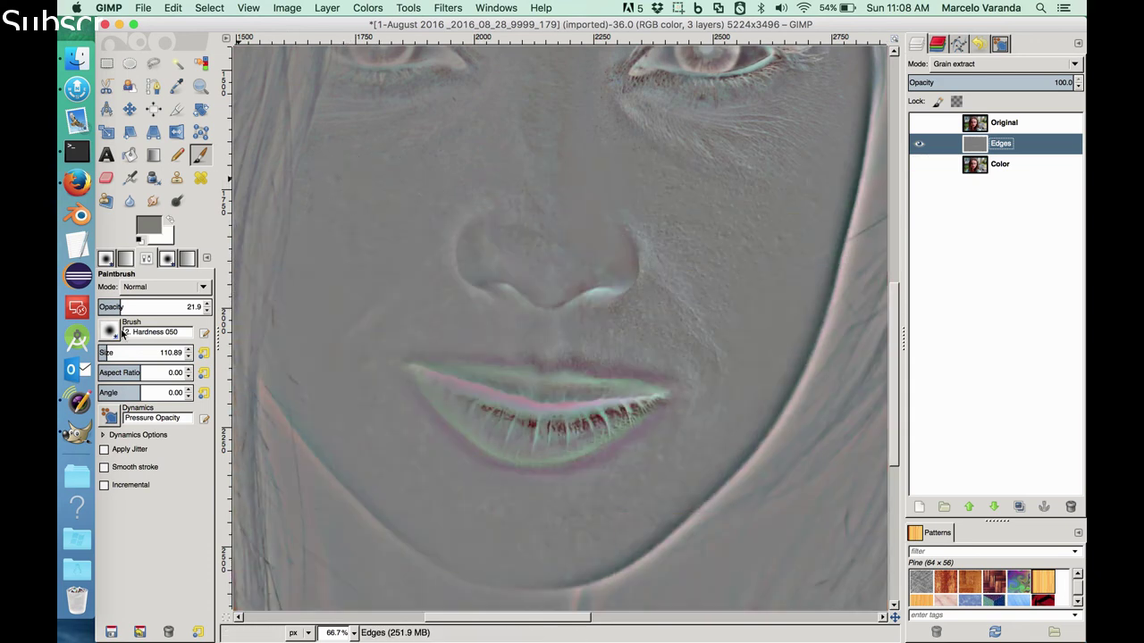
{"action": "left_click_drag", "start_coordinate": [111, 352], "coordinate": [104, 351]}
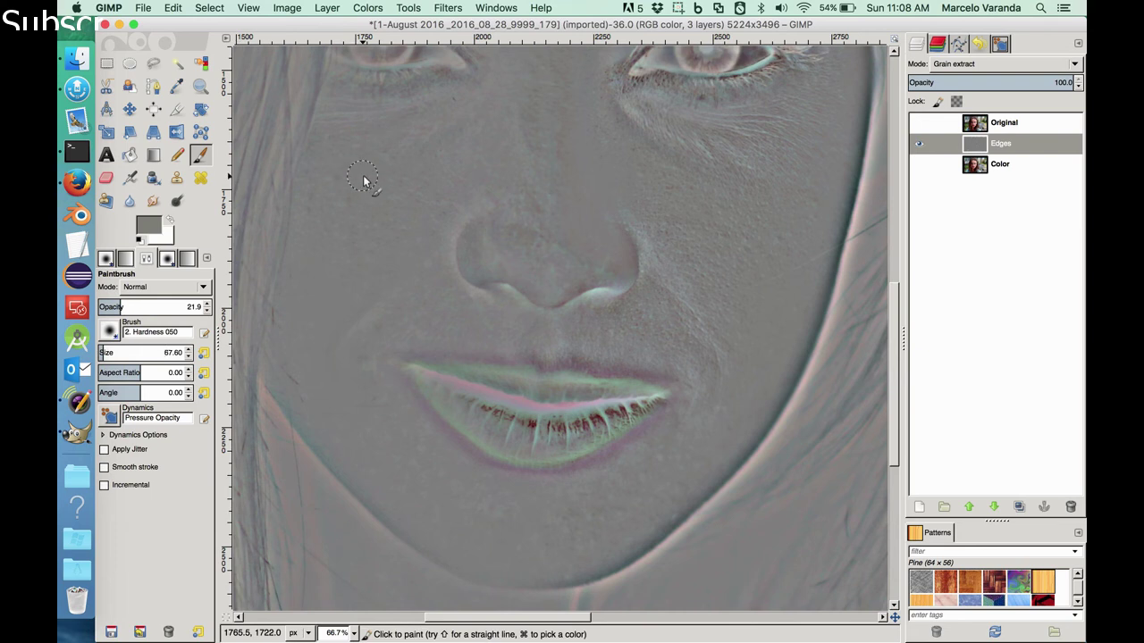
{"action": "key", "text": "h"}
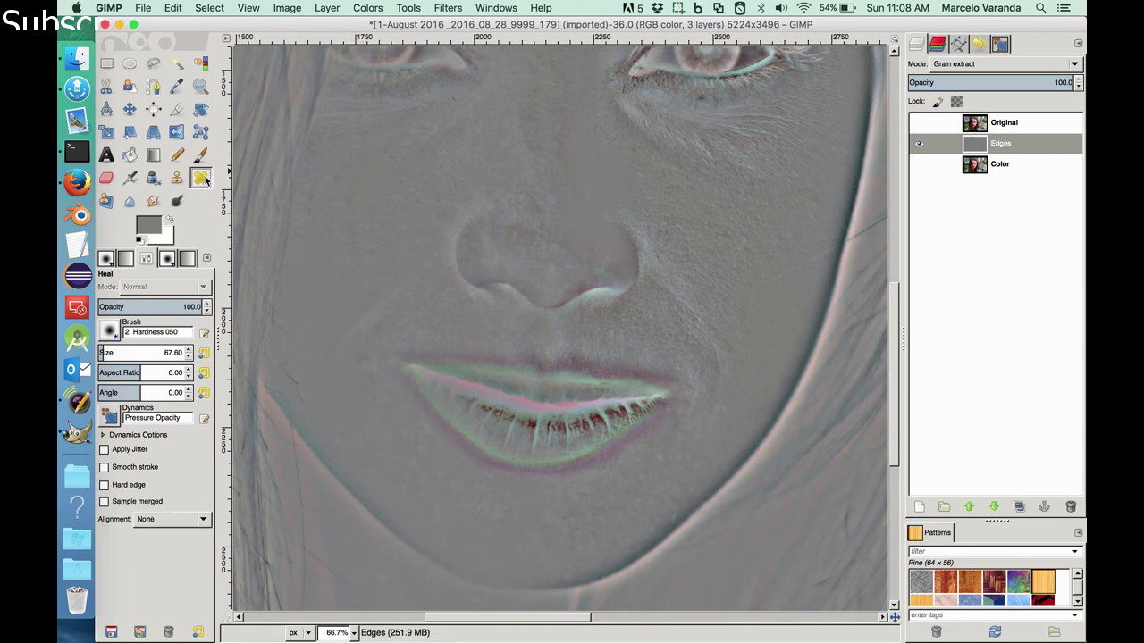
{"action": "left_click", "coordinate": [360, 180], "text": "super"}
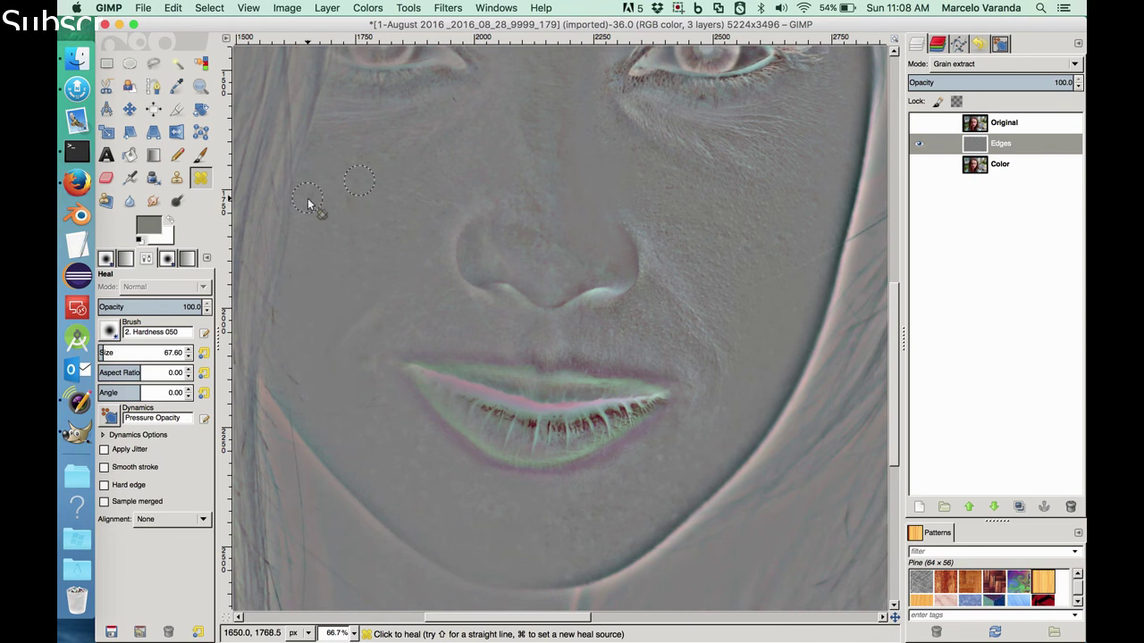
- Clone smooth skin from a nearby source over the left cheek patch
{"action": "left_click", "coordinate": [178, 181]}
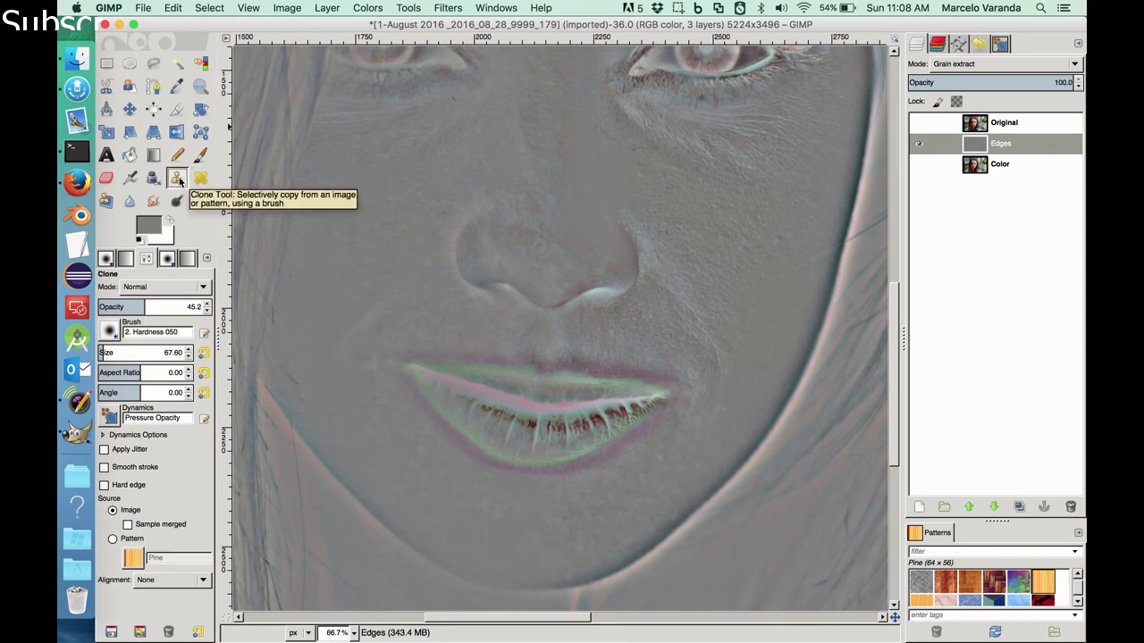
{"action": "left_click", "coordinate": [370, 200], "text": "super"}
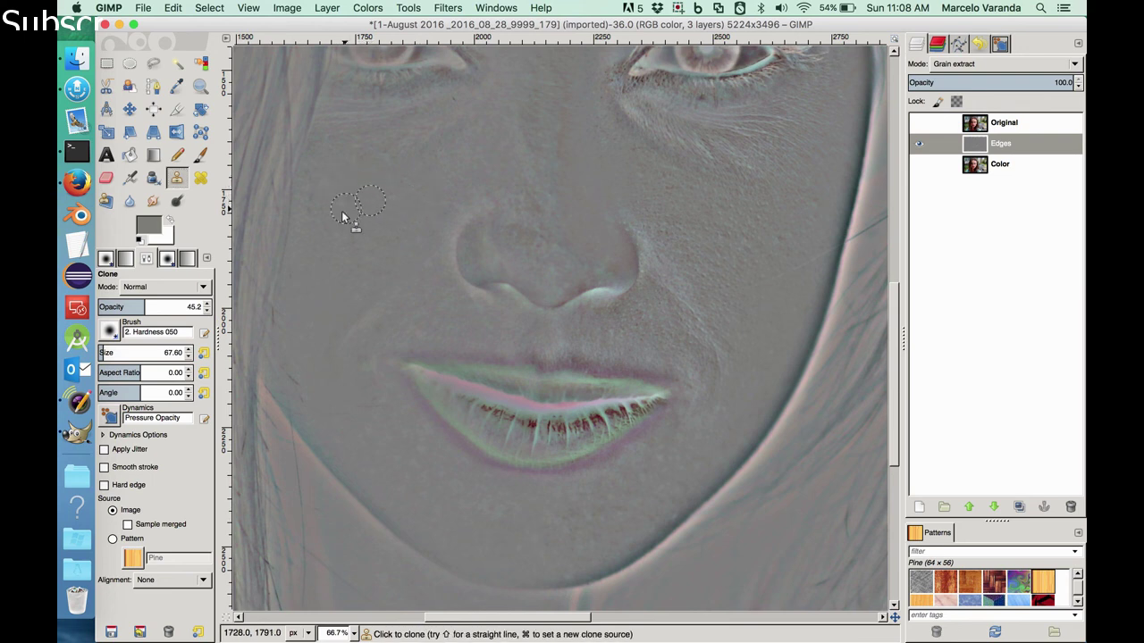
{"action": "left_click", "coordinate": [331, 207], "text": "super"}
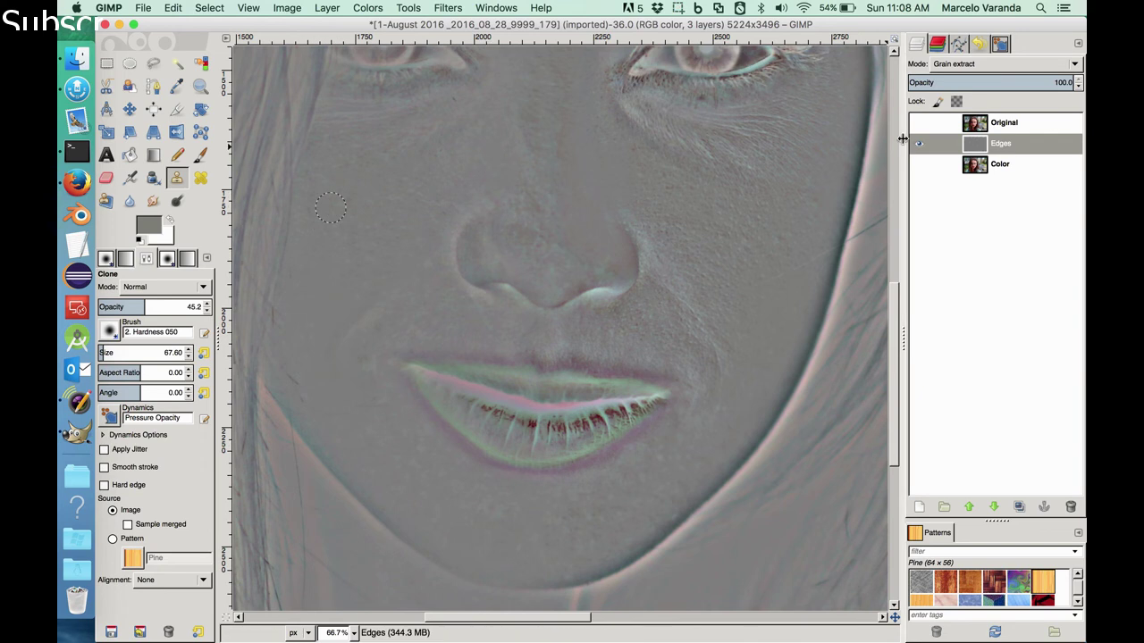
- Show the Color layer and toggle the Original layer to compare the retouched cheek
{"action": "left_click", "coordinate": [920, 164]}
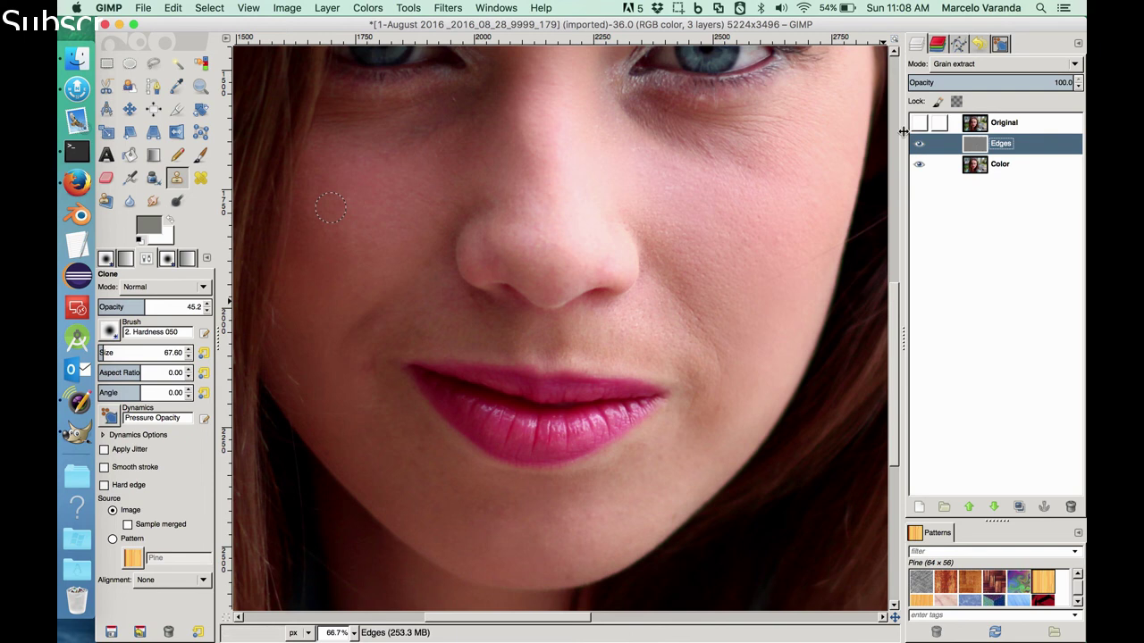
{"action": "left_click", "coordinate": [200, 131]}
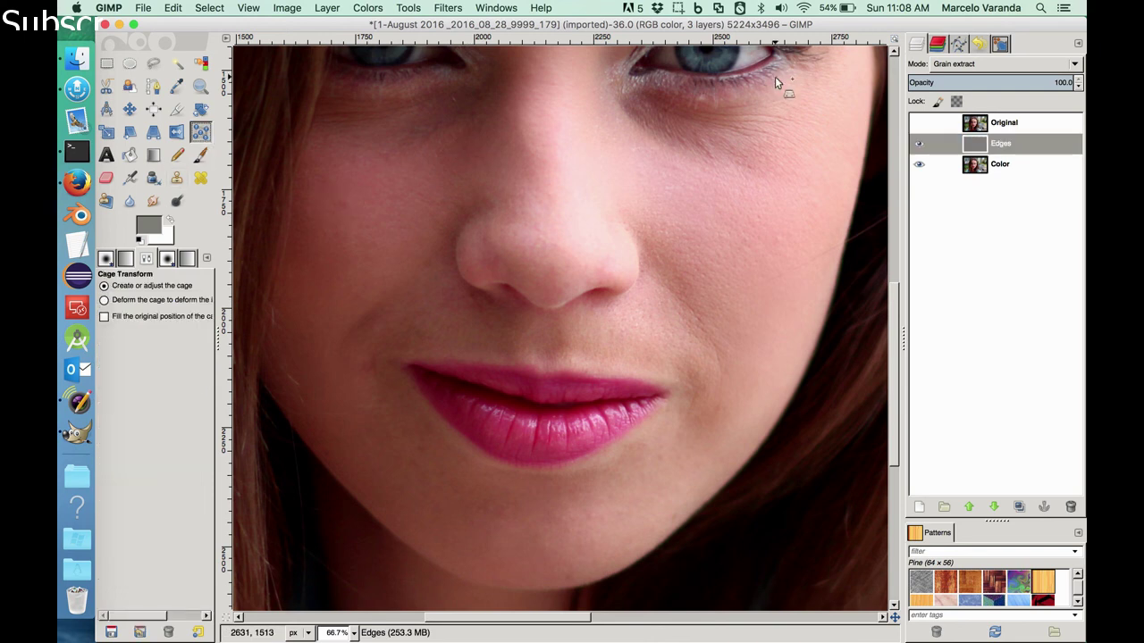
{"action": "left_click", "coordinate": [918, 126]}
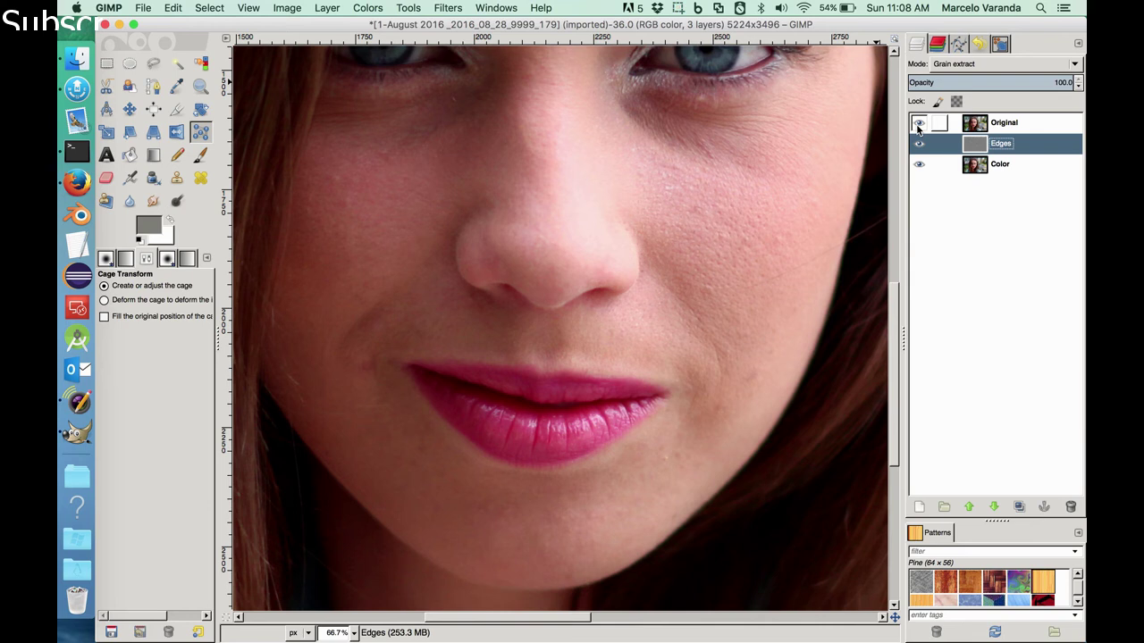
{"action": "left_click", "coordinate": [918, 126]}
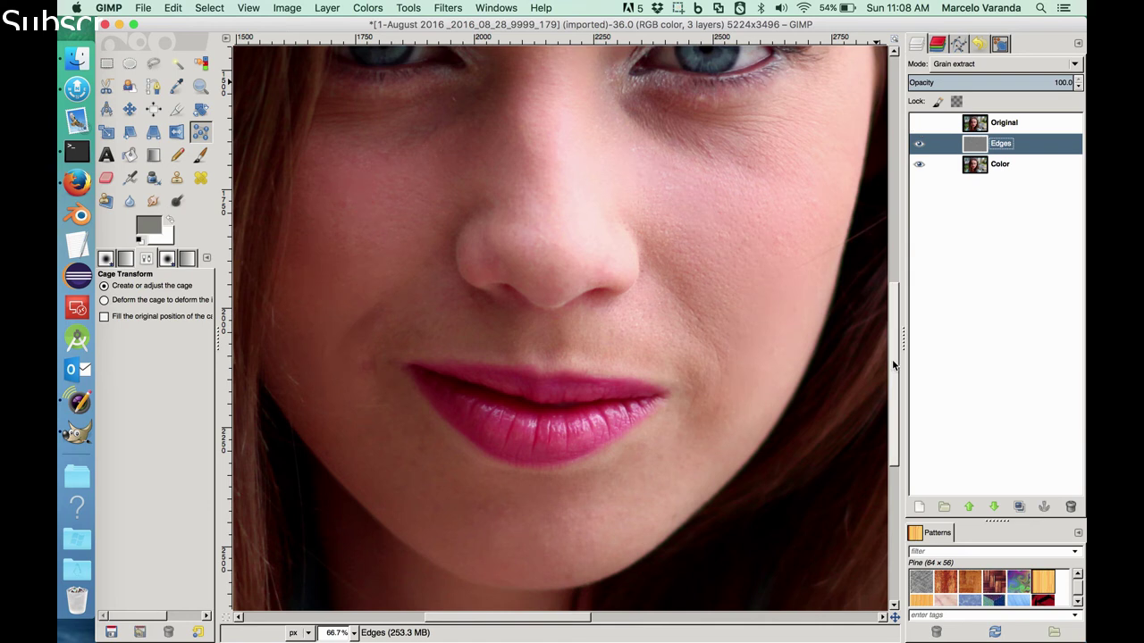
{"action": "left_click_drag", "start_coordinate": [893, 363], "coordinate": [887, 290]}
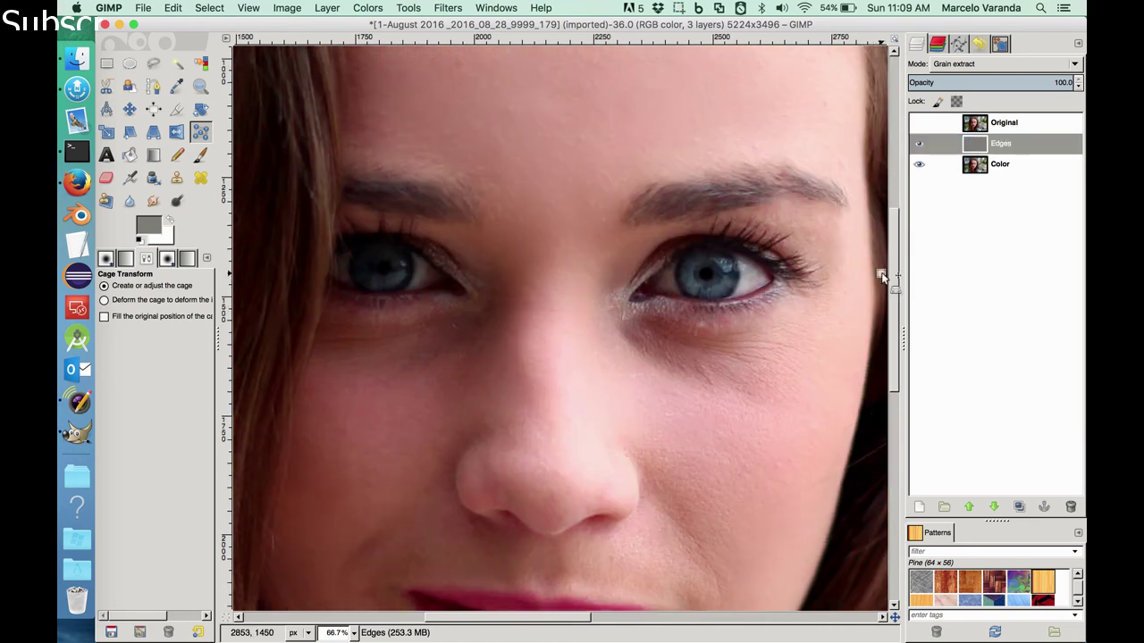
{"action": "left_click", "coordinate": [880, 272]}
{"action": "scroll", "coordinate": [868, 222], "scroll_direction": "down", "scroll_amount": 3}
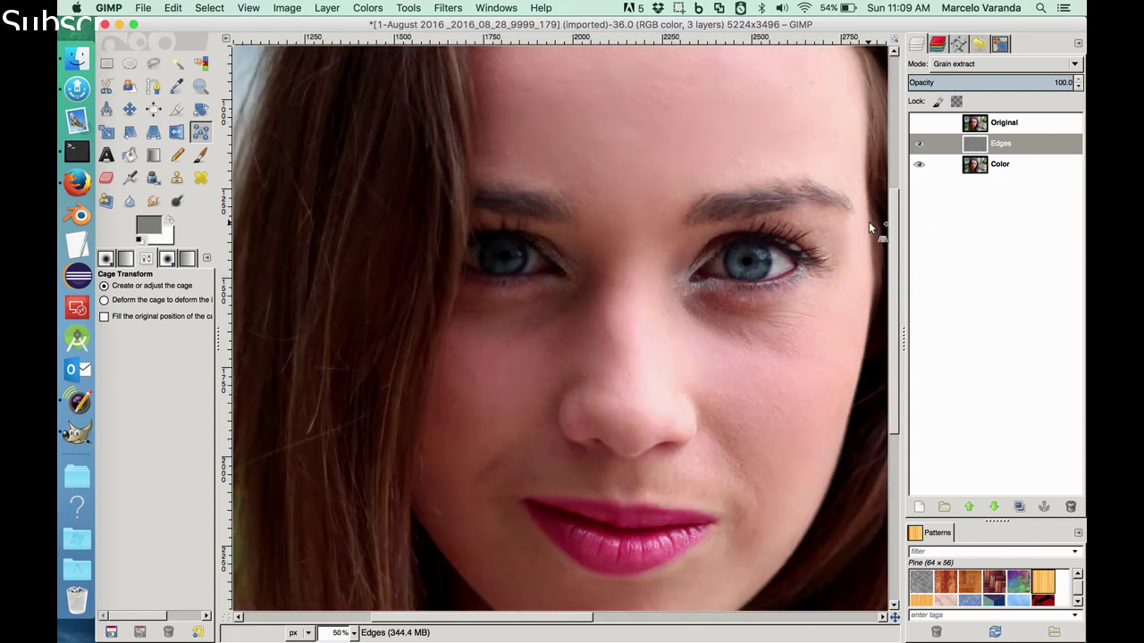
{"action": "scroll", "coordinate": [889, 221], "scroll_direction": "up", "scroll_amount": 4}
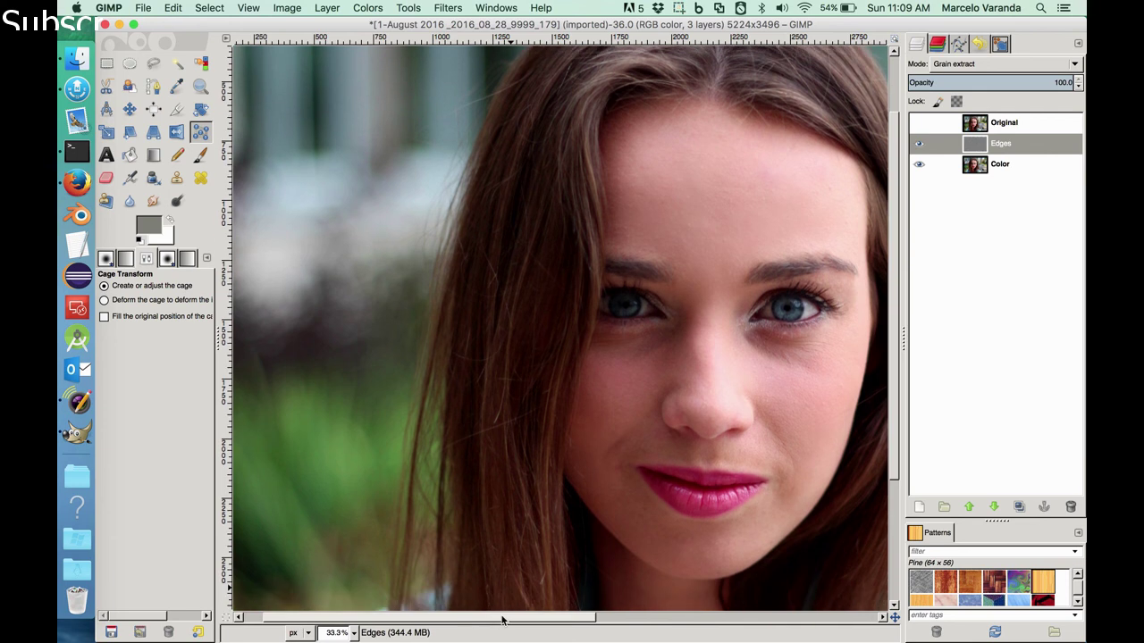
{"action": "scroll", "coordinate": [514, 619], "scroll_direction": "right", "scroll_amount": 10}
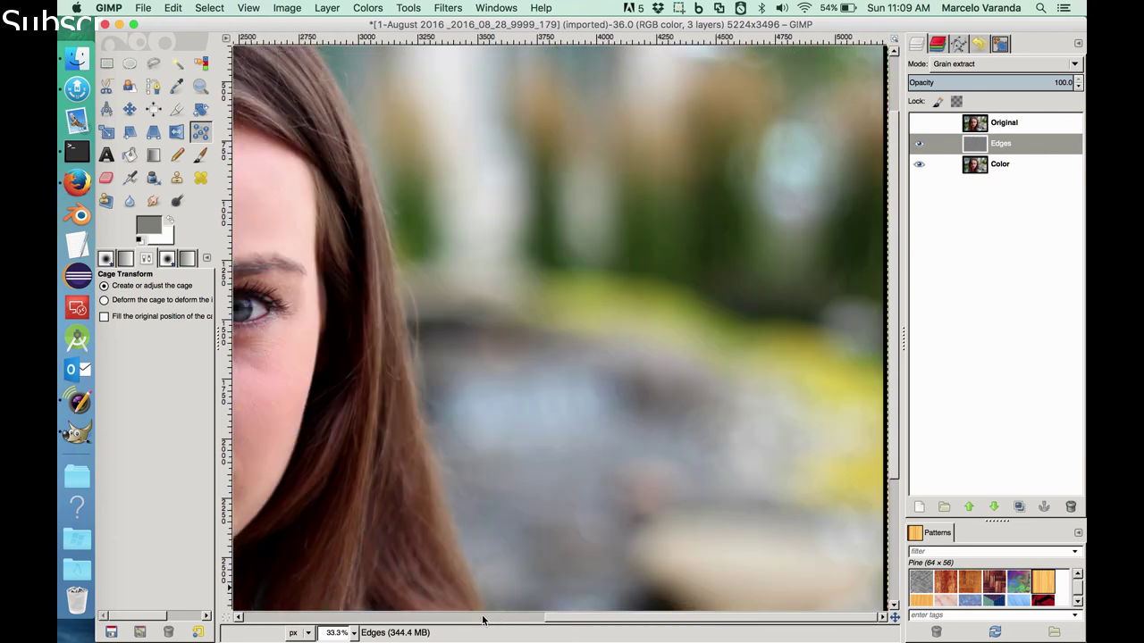
{"action": "left_click_drag", "start_coordinate": [570, 620], "coordinate": [390, 624]}
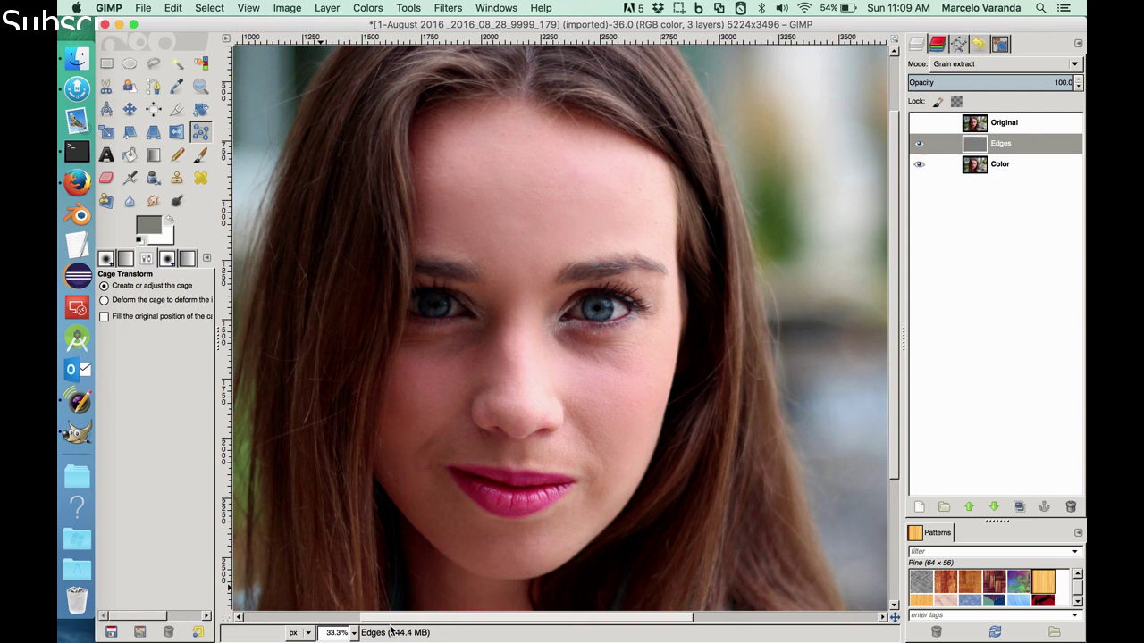
{"action": "left_click", "coordinate": [921, 125]}
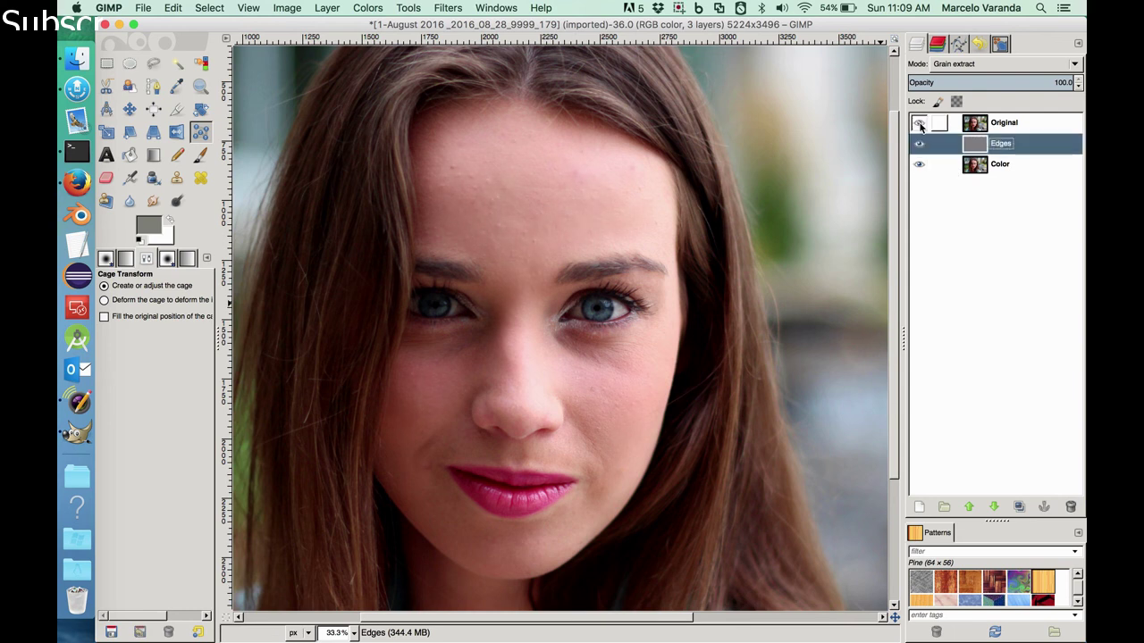
{"action": "left_click", "coordinate": [921, 125]}
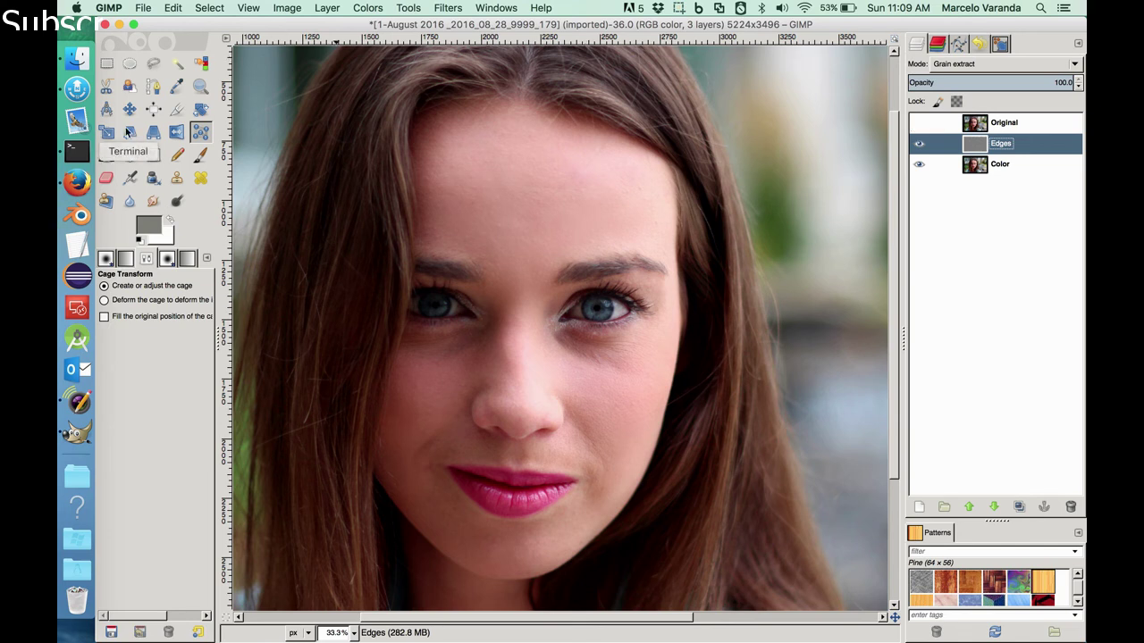
{"action": "left_click", "coordinate": [679, 9]}
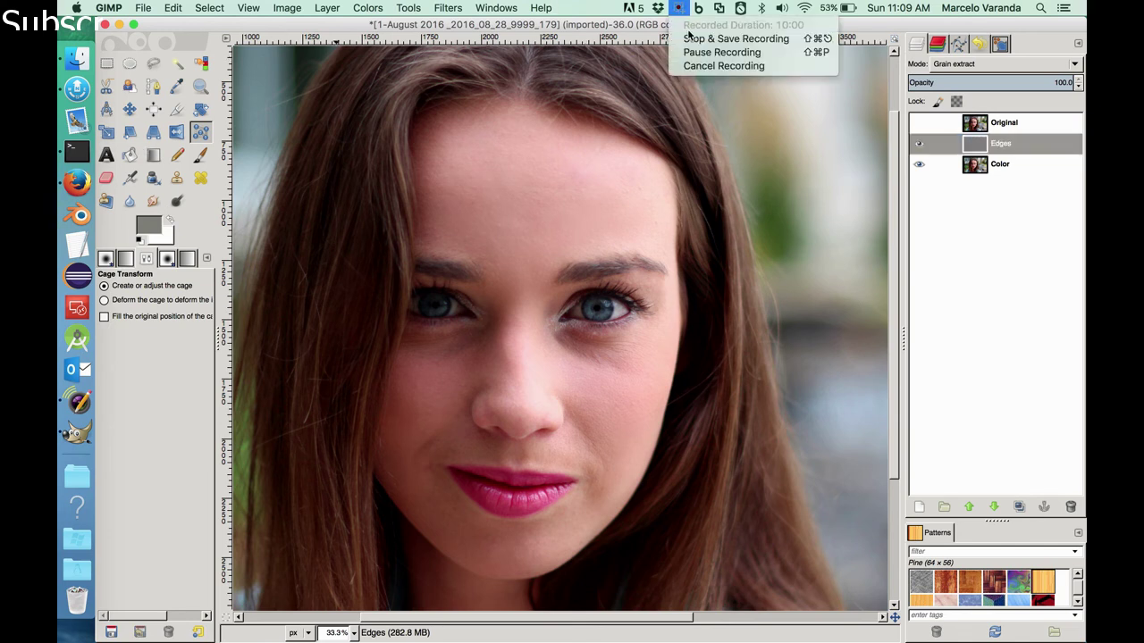